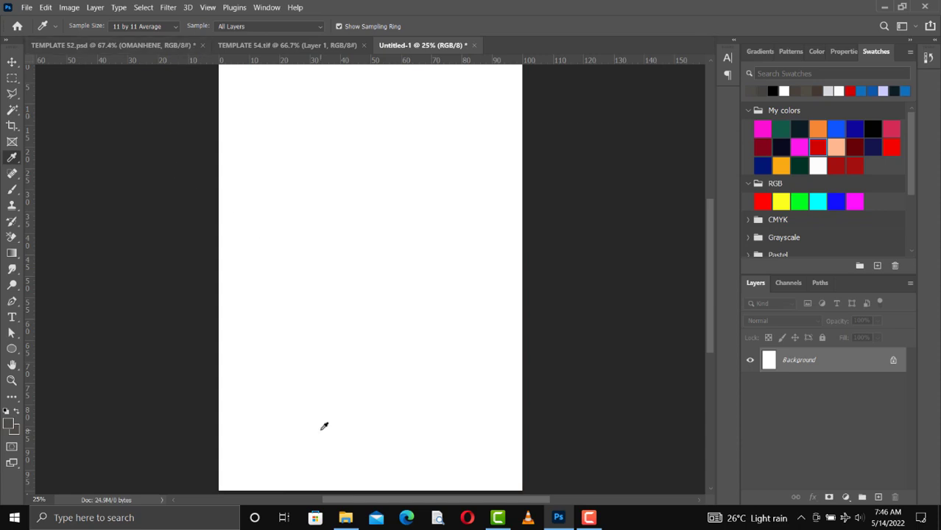
Place the "Obtenez le thème Parfaitement équilibré…" image from the Desktop folder and scale it to the full canvas width, about 46%.
key("v")
left_click(347, 519)
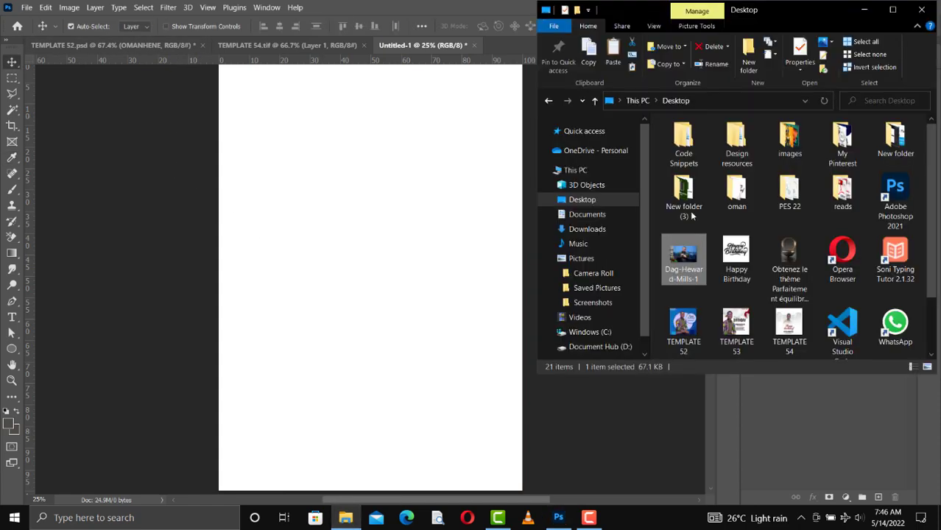
left_click(792, 254)
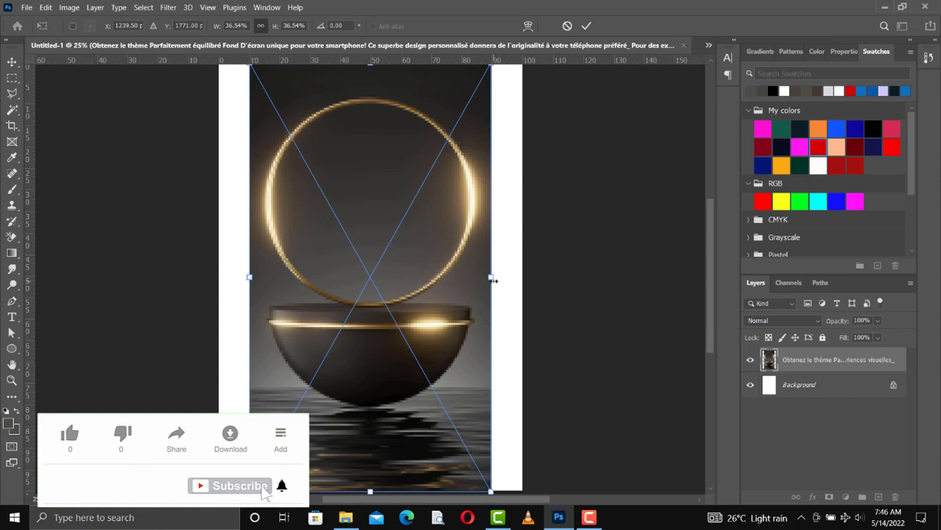
left_click_drag(493, 281, 527, 282)
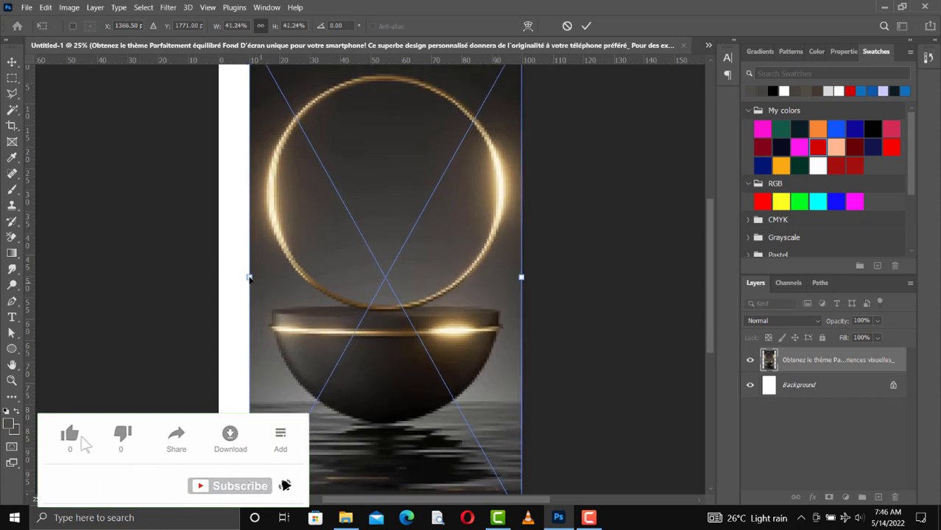
left_click_drag(249, 278, 219, 286)
key("Return")
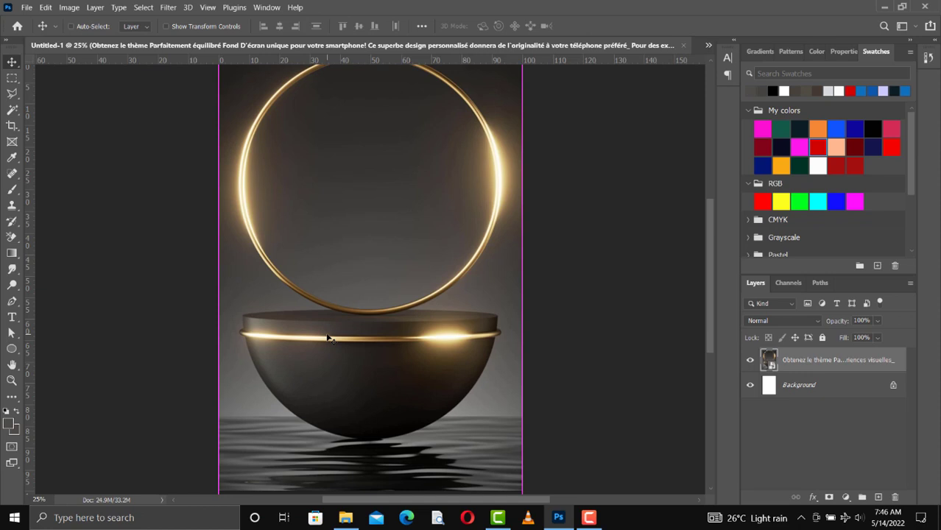
Move the placed image down until the whole golden ring is inside the canvas, and enlarge it slightly past the left canvas edge.
key("ctrl+minus")
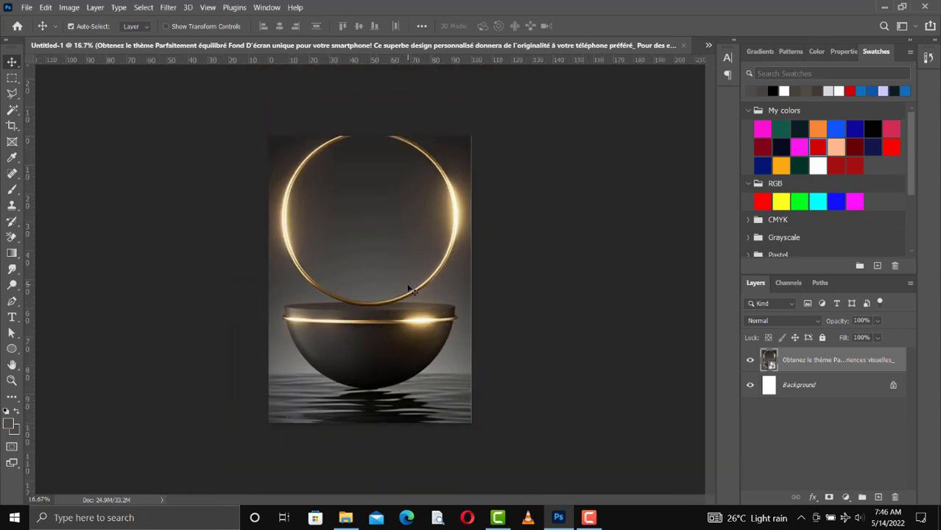
left_click_drag(409, 289, 409, 306)
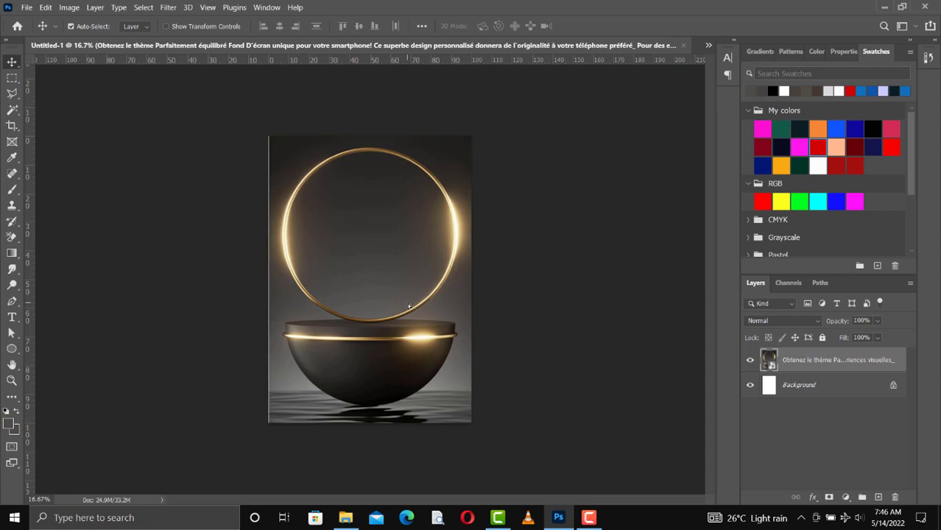
key("ctrl+t")
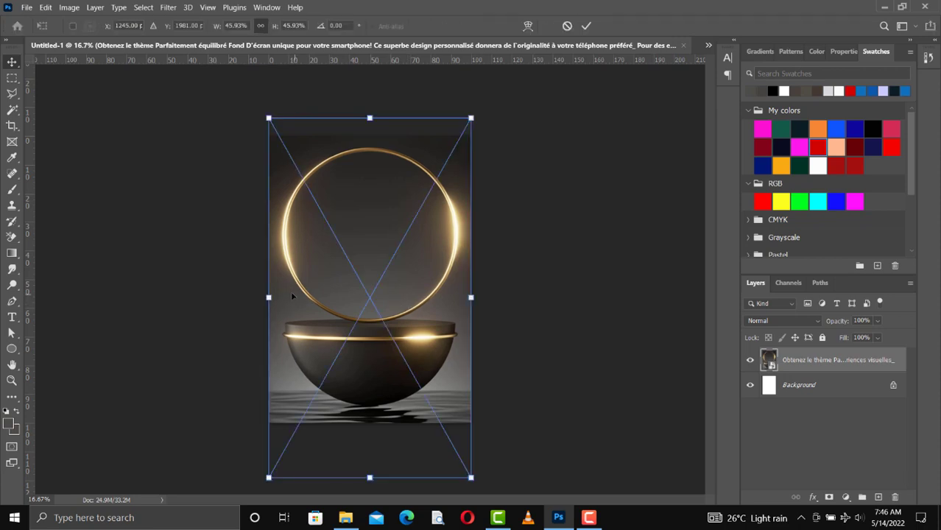
left_click_drag(270, 296, 265, 296)
key("Return")
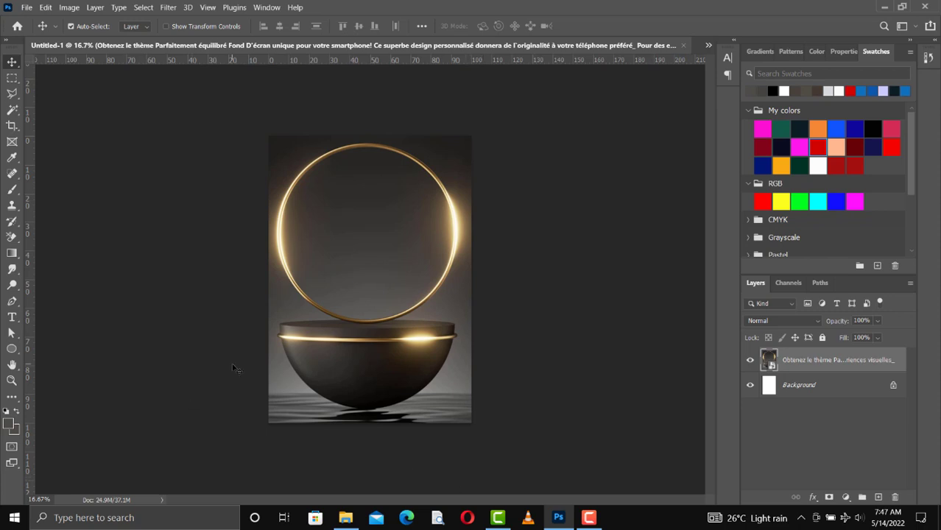
Draw a rectangle shape about 2712 by 1261 px covering the lower part of the canvas, over the bowl and water.
left_click_drag(12, 350, 63, 352)
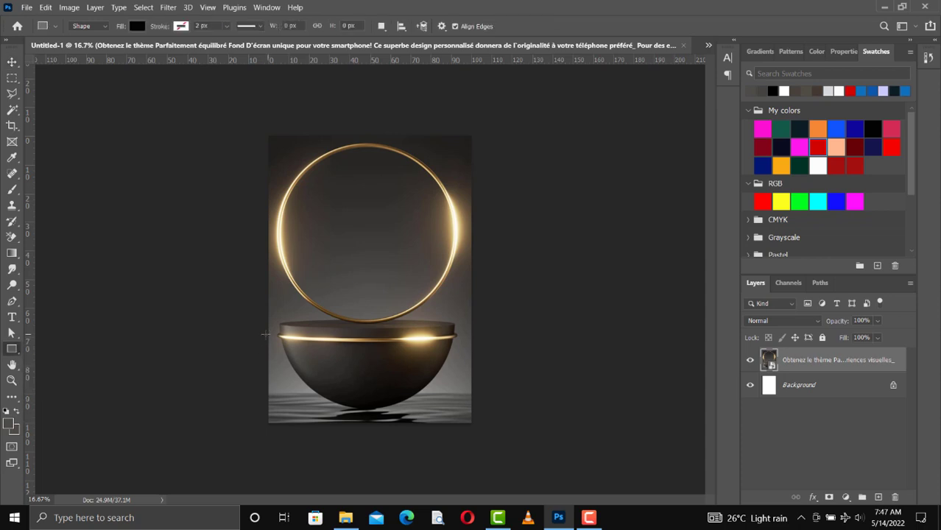
left_click_drag(265, 325, 485, 427)
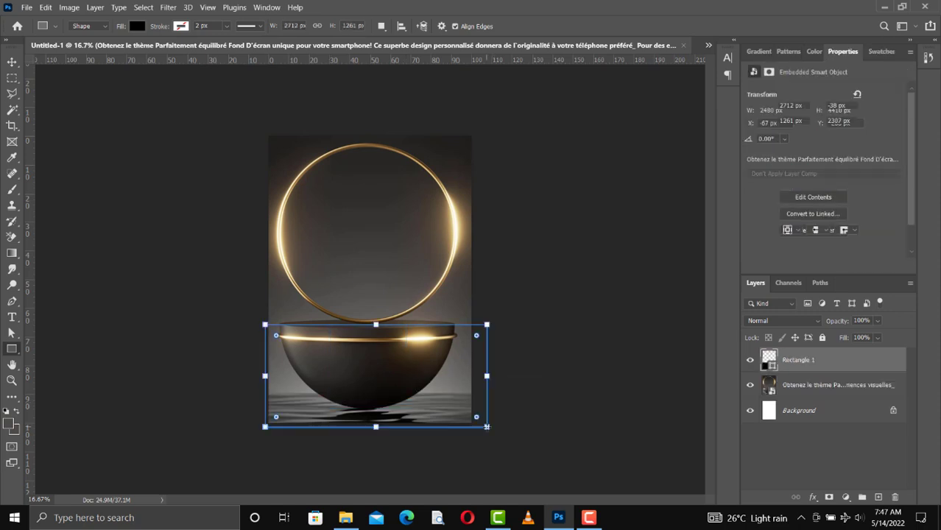
key("Return")
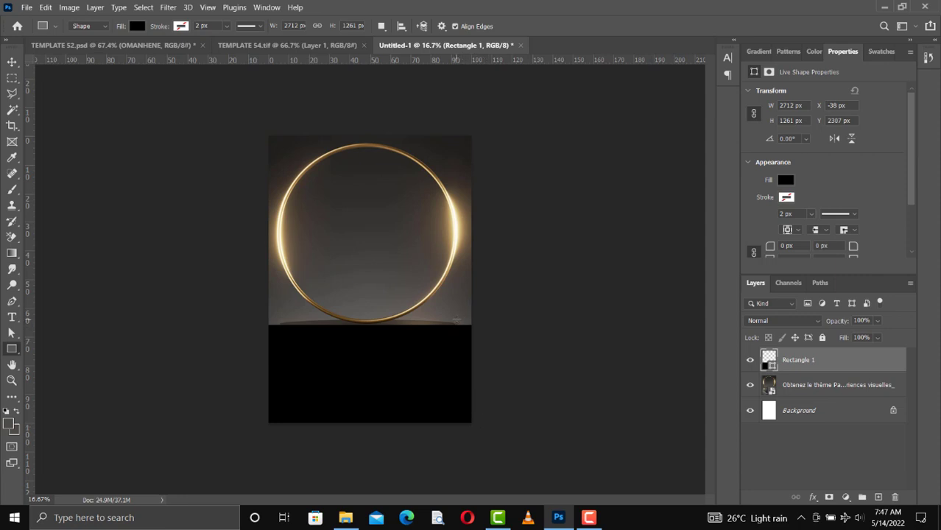
Give the rectangle a gradient fill running from 21201e to 514f4b, sampling both stop colours from the background image.
left_click(137, 26)
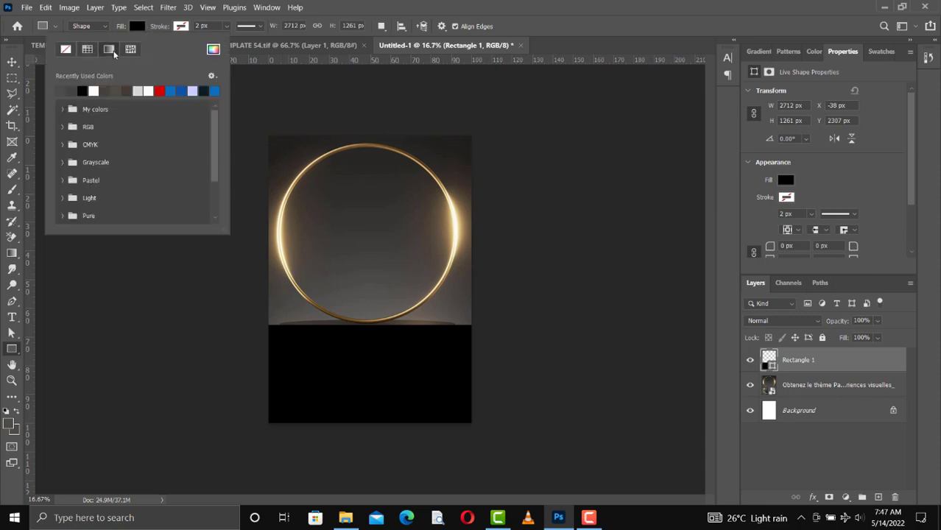
left_click(112, 51)
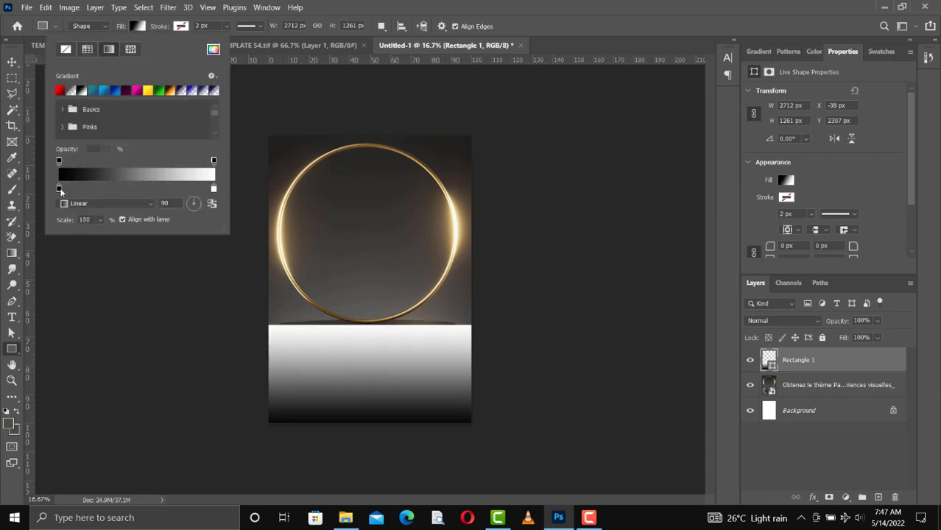
double_click(59, 190)
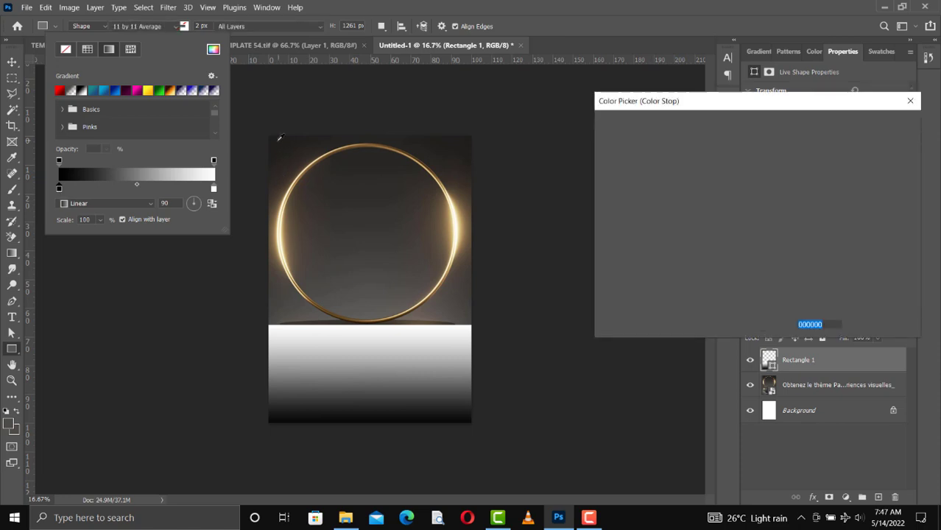
left_click(279, 137)
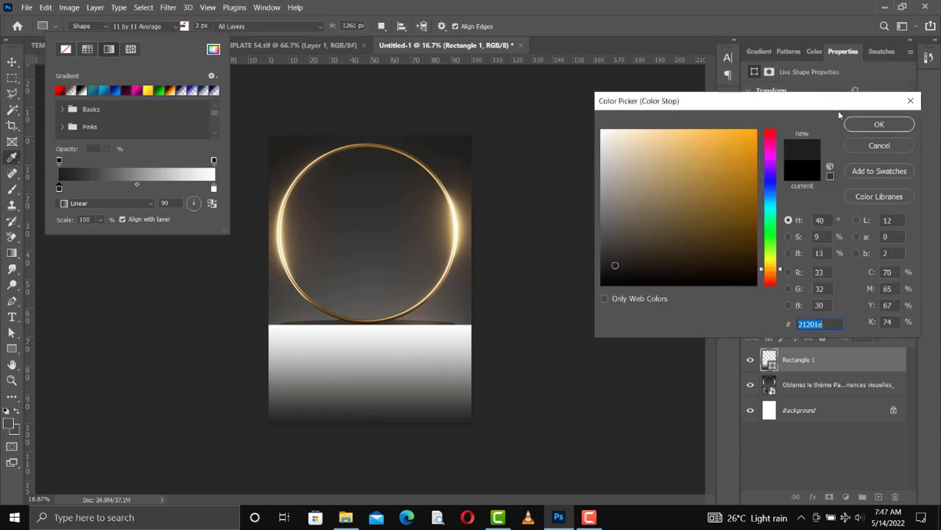
left_click(878, 125)
left_click(213, 190)
double_click(213, 189)
left_click(280, 316)
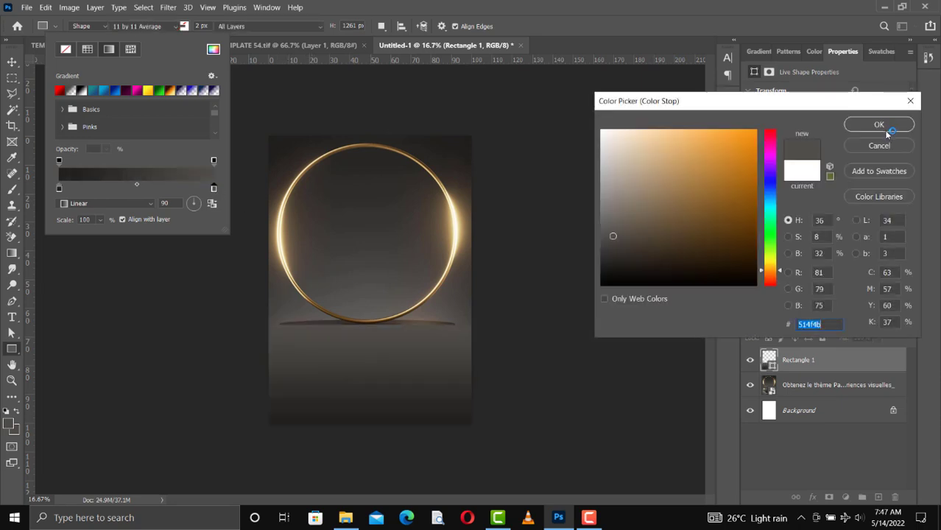
left_click(883, 129)
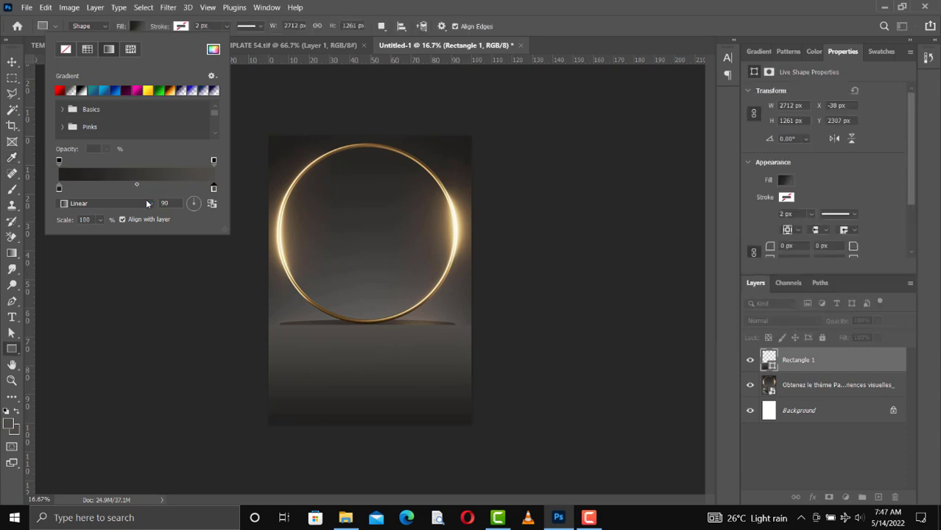
Make the rectangle's gradient radial, reverse its colours and set its scale to 308%.
left_click(145, 203)
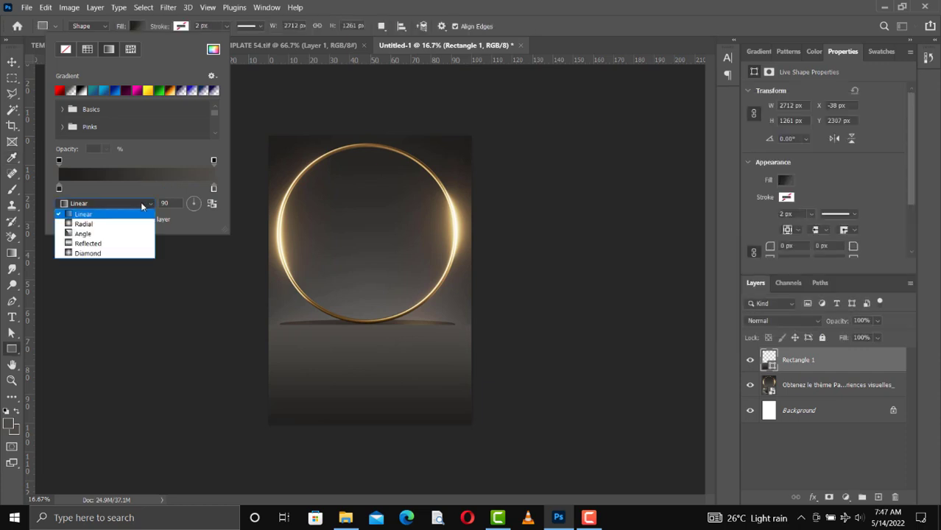
left_click(107, 223)
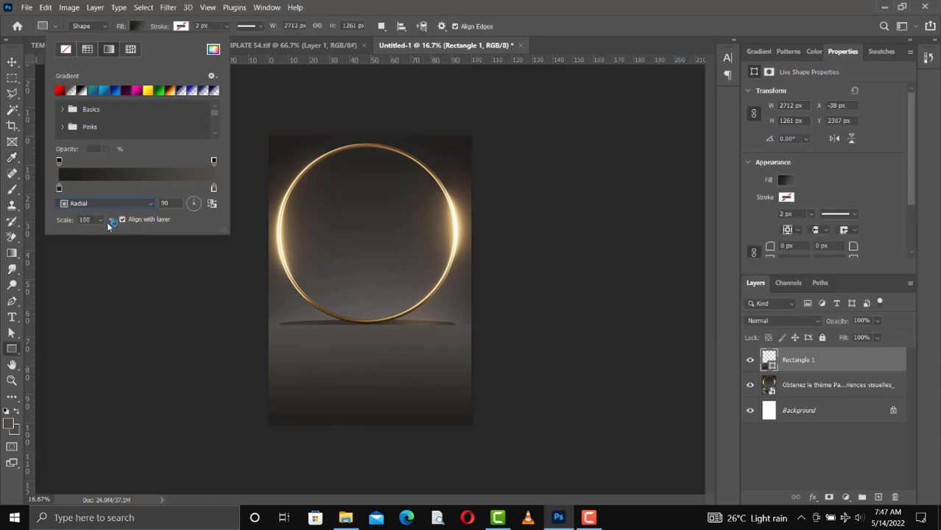
left_click(211, 205)
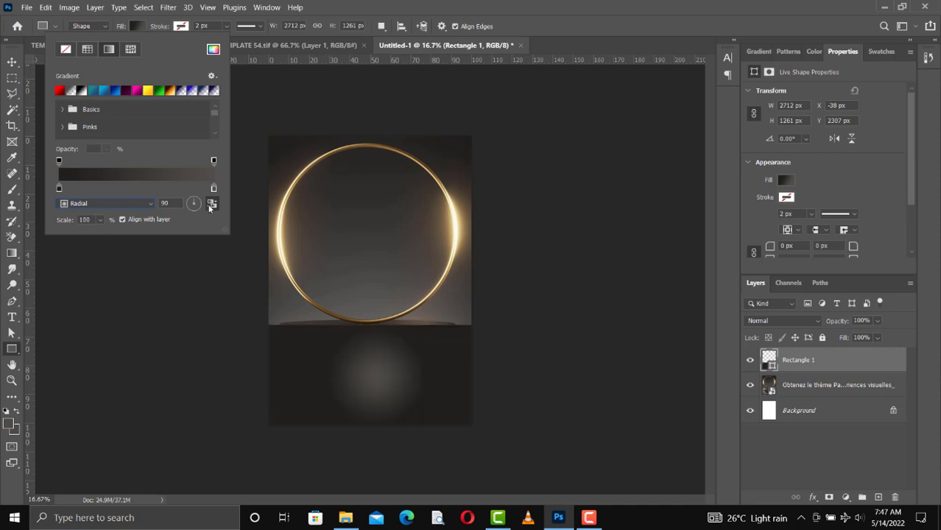
left_click(100, 220)
left_click_drag(110, 235, 115, 237)
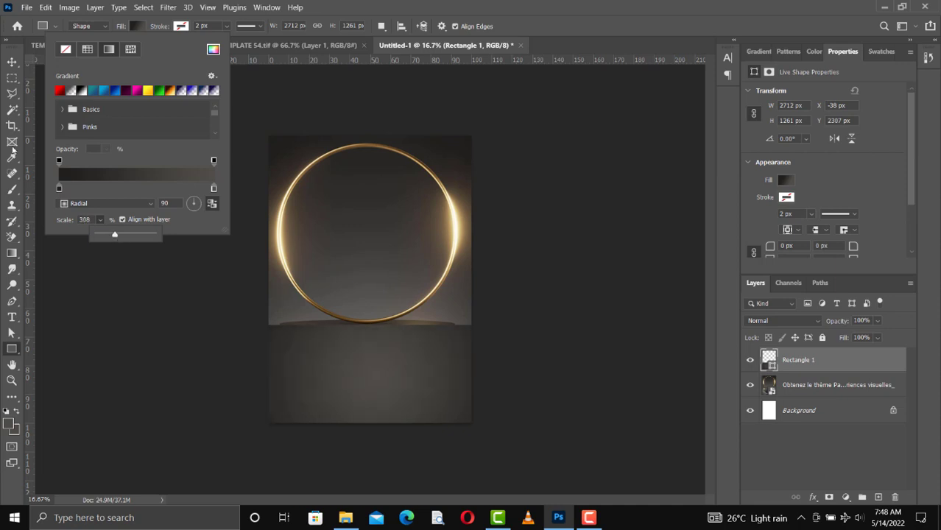
left_click(12, 61)
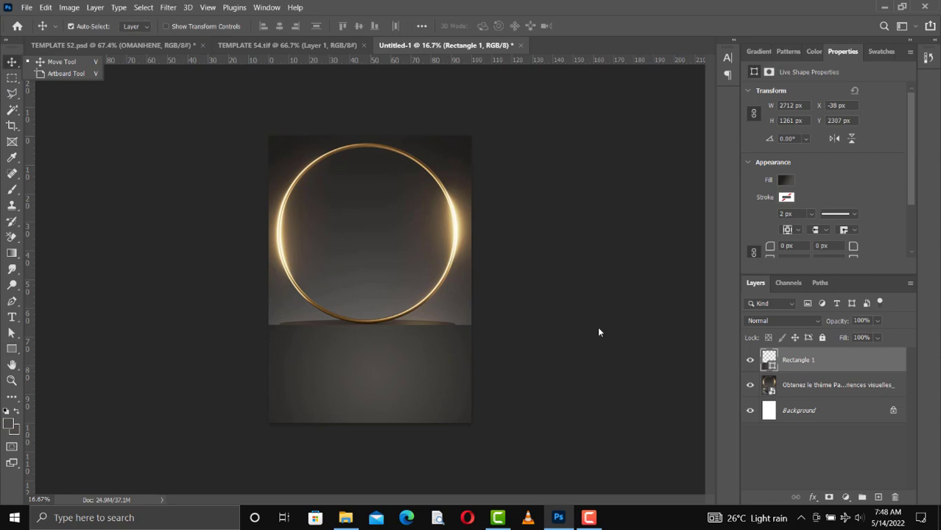
Add a layer mask to the rectangle layer.
left_click(470, 325)
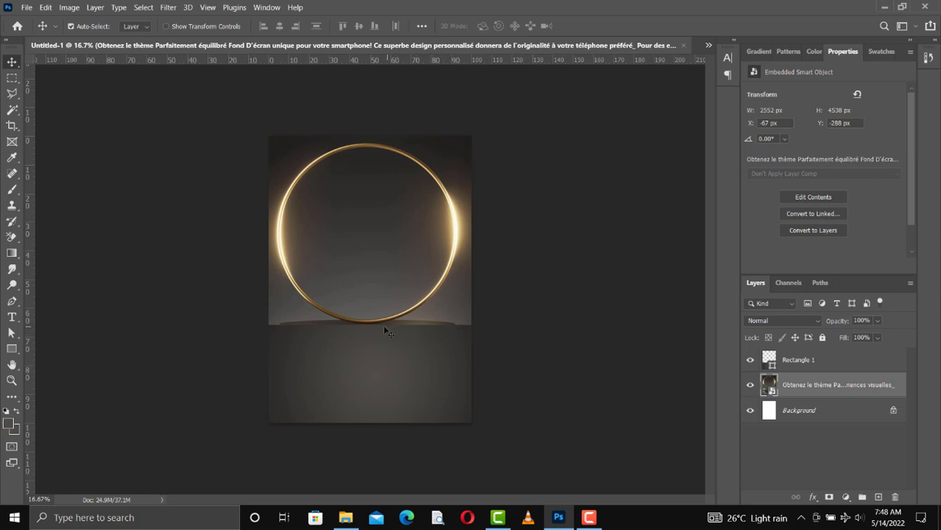
left_click(806, 360)
key("ctrl+plus")
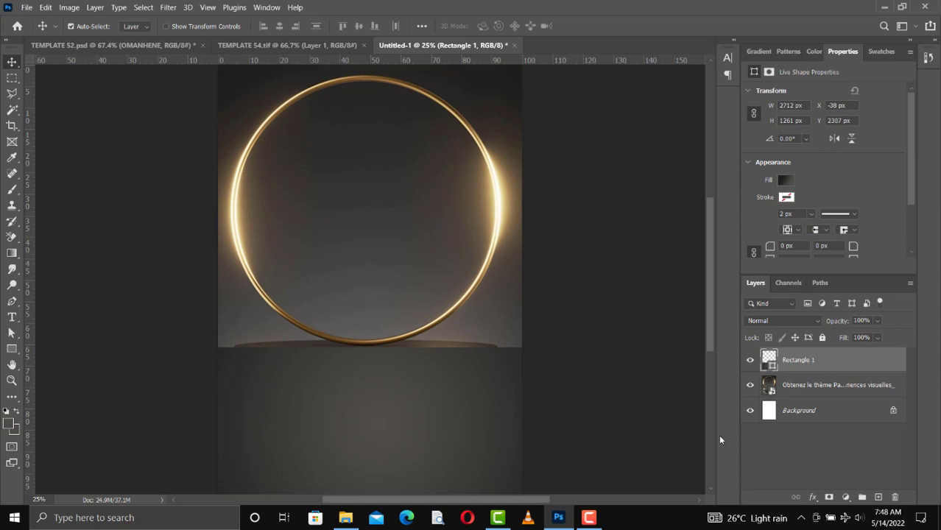
left_click(829, 497)
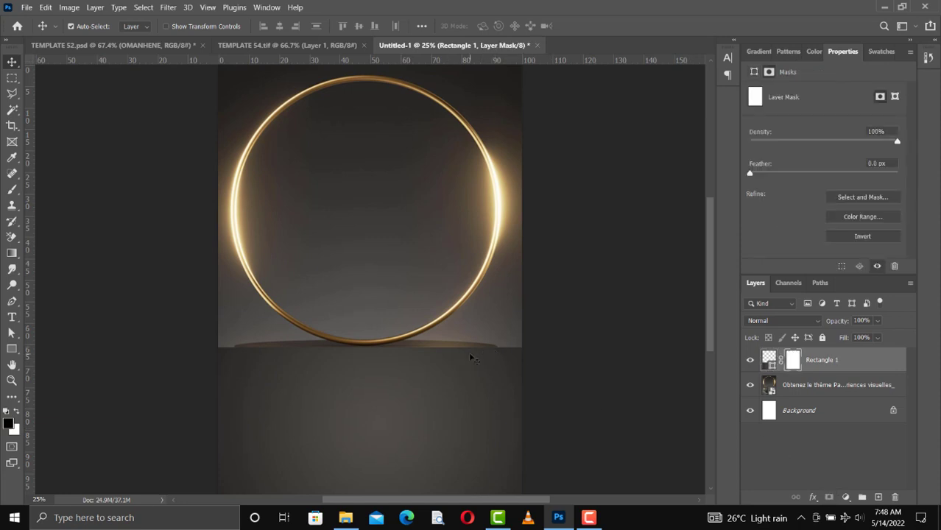
Select a thin full-width strip below the ring and paint black on the mask with a 300 px brush to reveal the platform edge; deselect.
key("b")
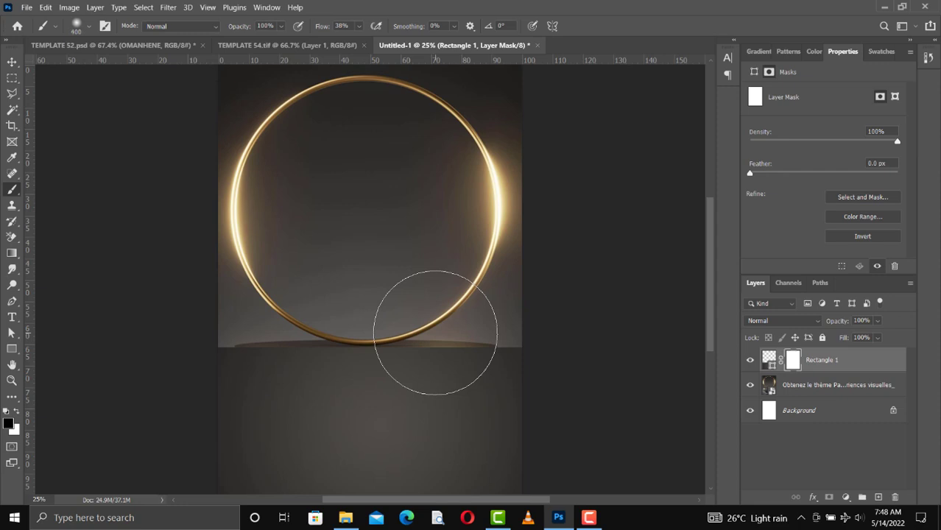
key("bracketleft")
key("bracketleft")
key("bracketleft")
key("bracketleft")
key("bracketleft")
key("bracketleft")
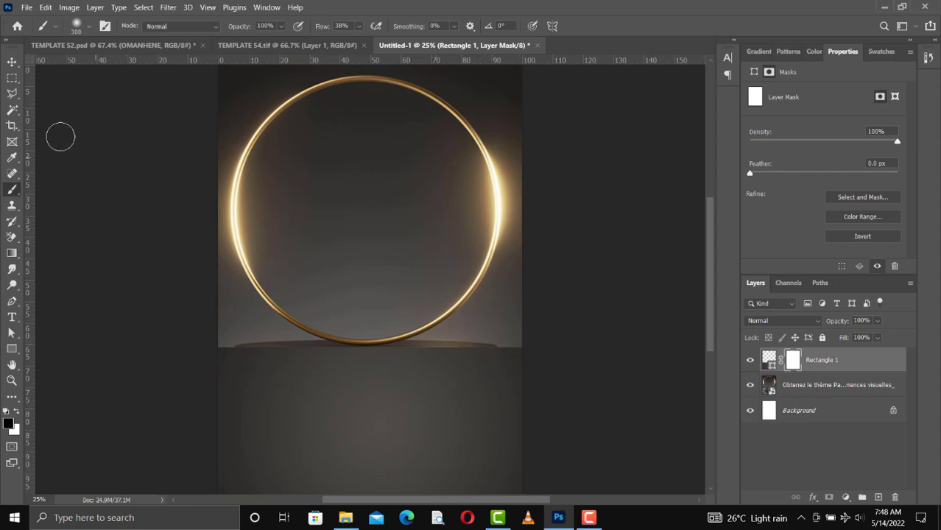
left_click(12, 78)
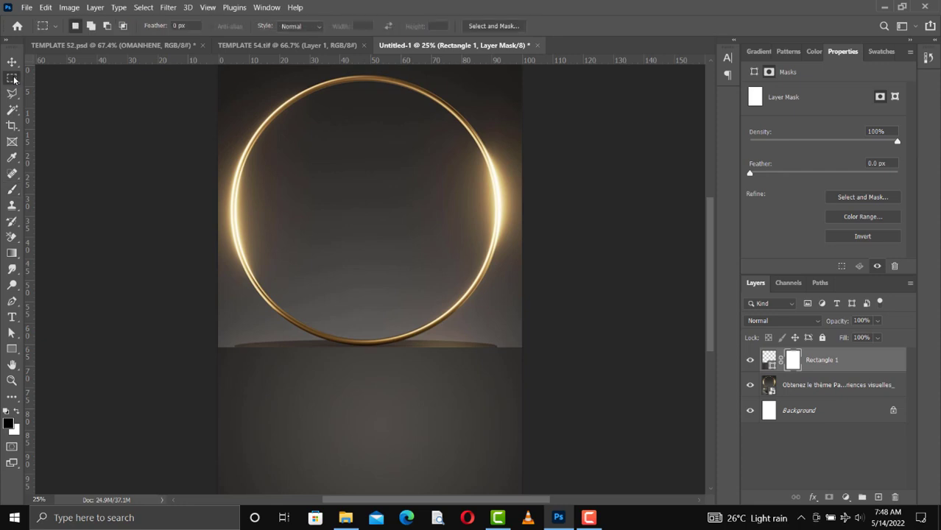
key("ctrl+semicolon")
left_click_drag(369, 360, 528, 354)
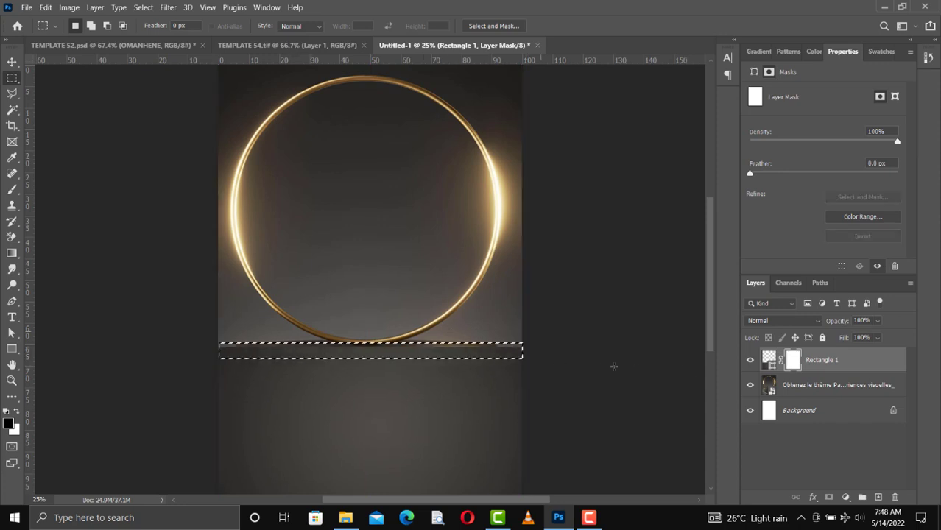
key("b")
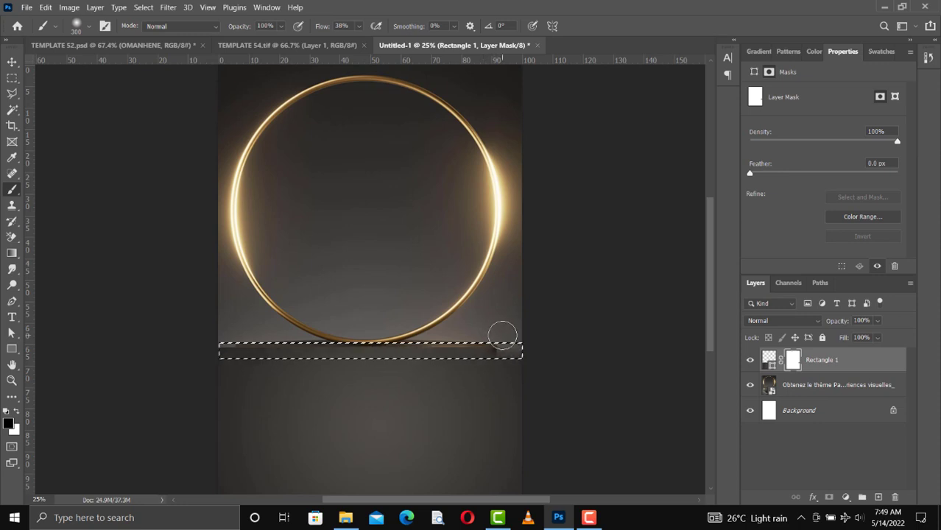
left_click_drag(499, 332, 275, 330)
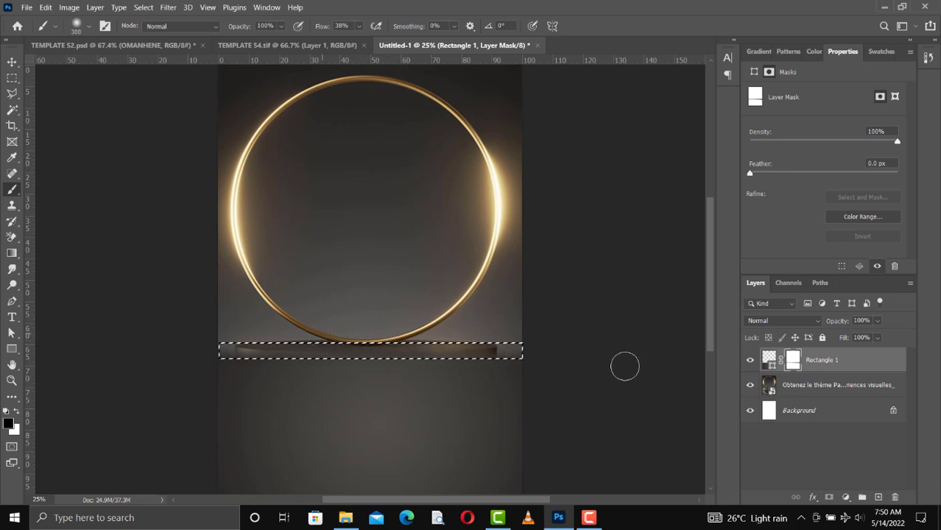
key("ctrl+d")
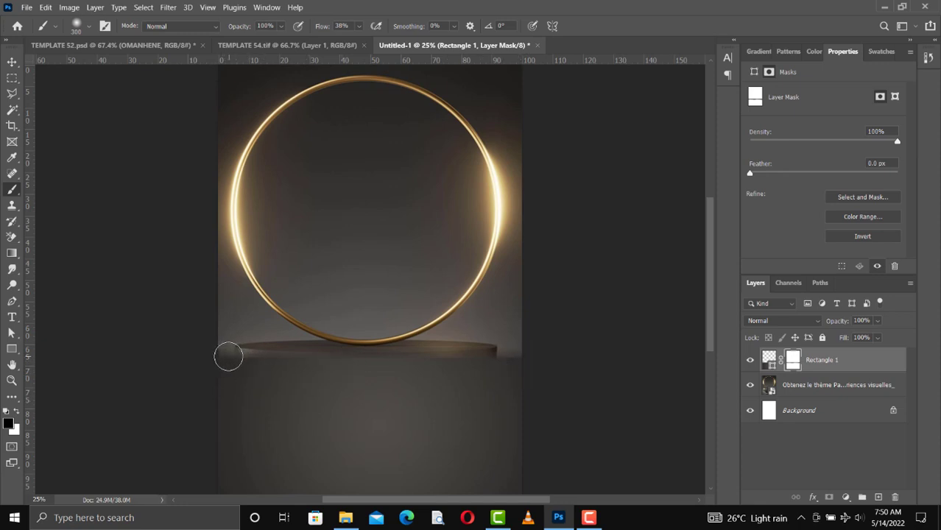
Paint the rectangle's mask along the platform with the brush at 50% opacity to reveal its lower rim and soften the side edges.
key("5")
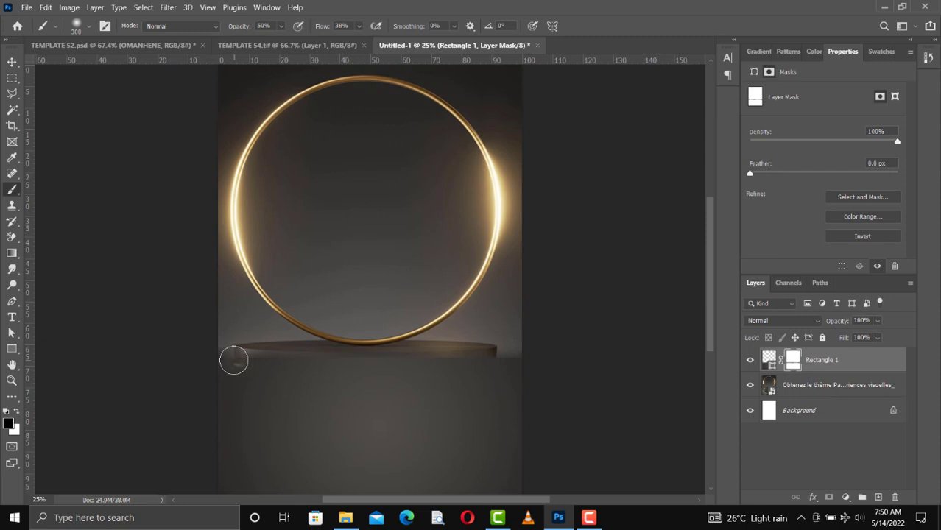
left_click_drag(242, 354, 523, 351)
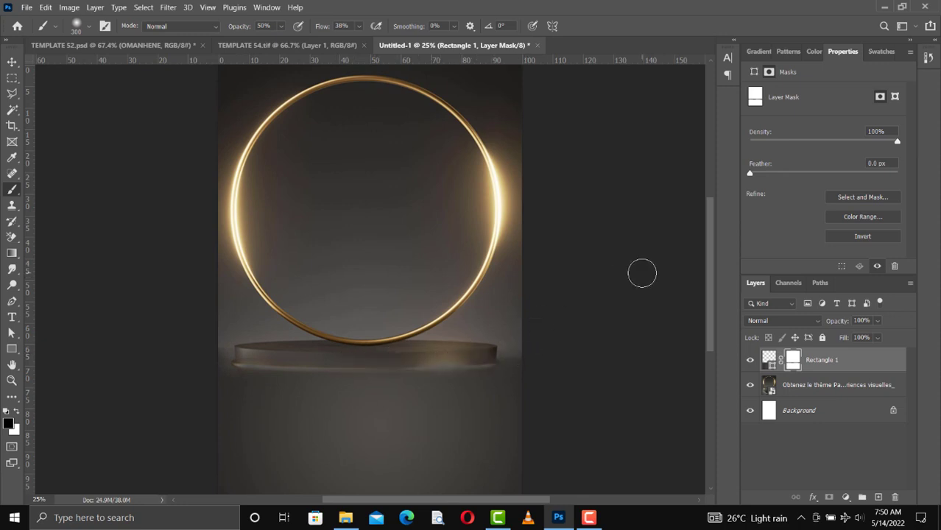
left_click_drag(231, 340, 213, 336)
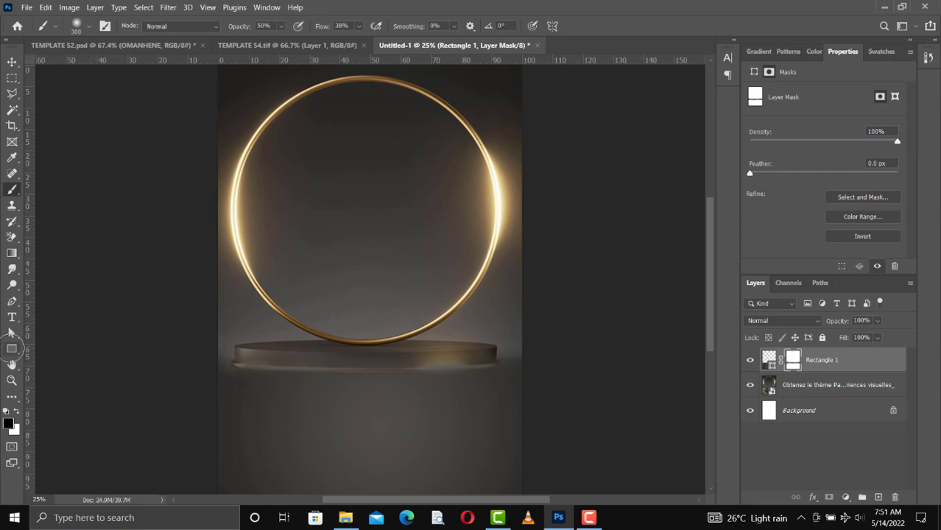
Draw an ellipse over the golden ring's interior and resize it to about 2100 × 2123 px so it fills the ring.
left_click(10, 350)
right_click(10, 350)
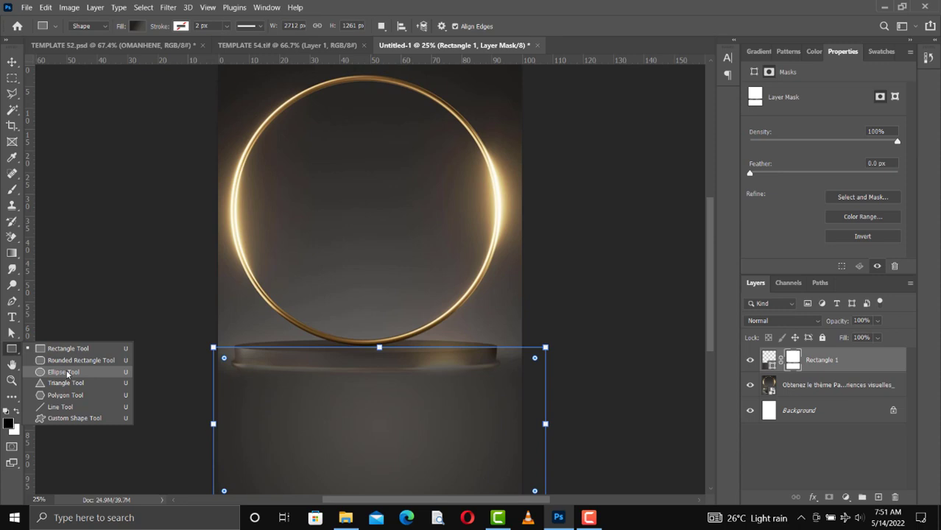
left_click(65, 373)
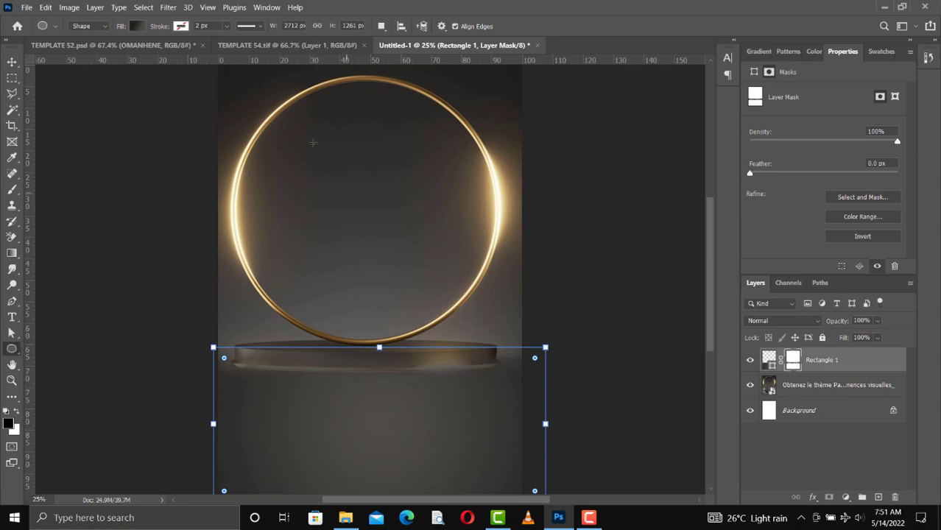
left_click_drag(298, 126, 384, 225)
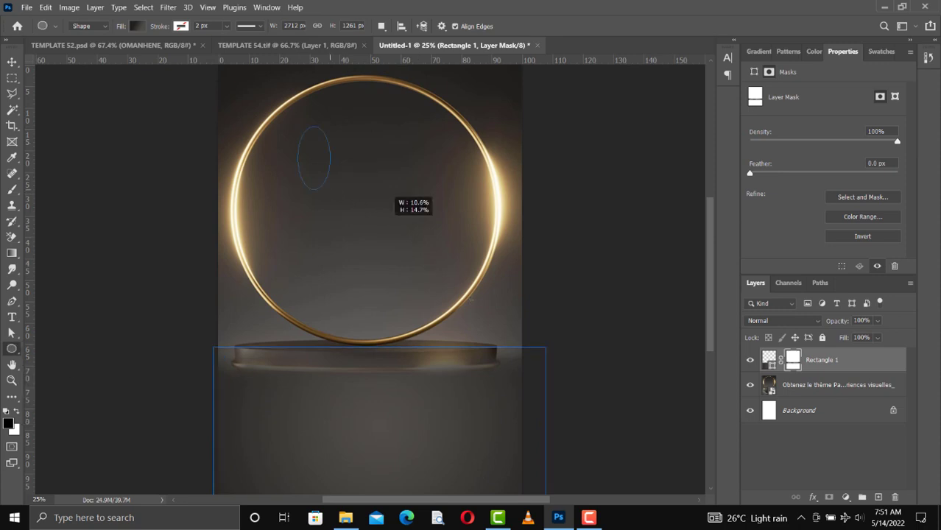
left_click_drag(471, 308, 483, 324)
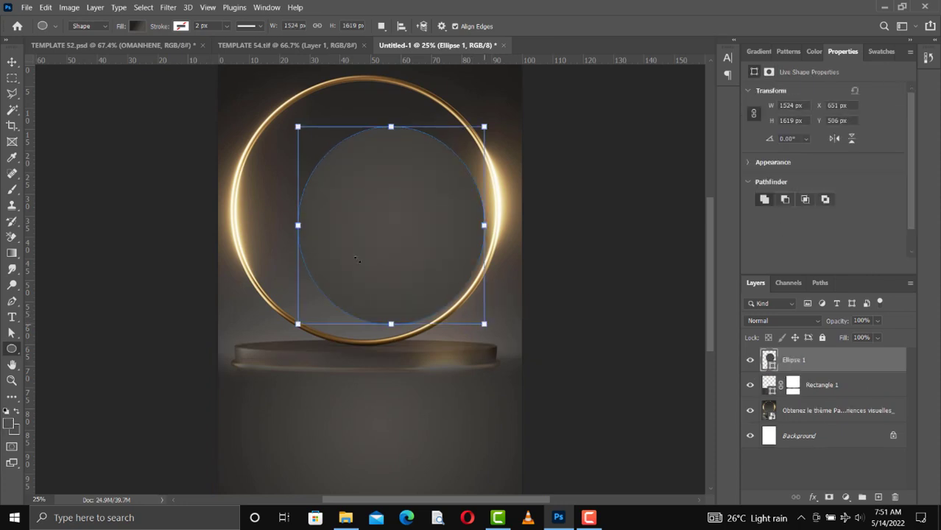
left_click_drag(264, 222, 235, 211)
left_click_drag(363, 326, 364, 341)
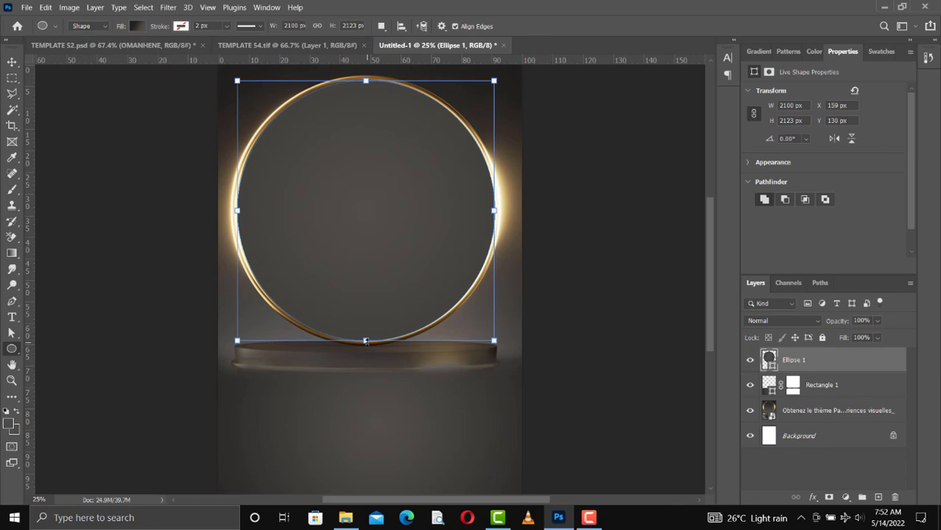
key("Return")
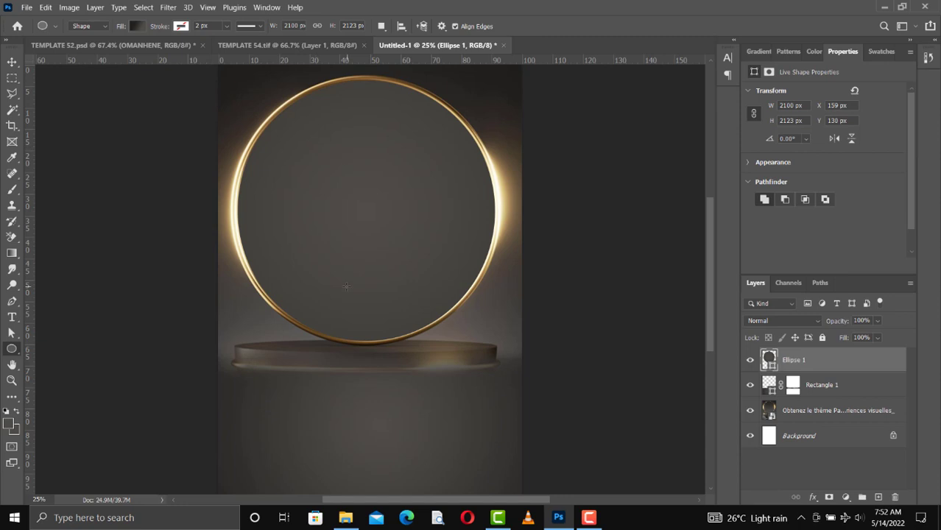
Place the photo Dag-Heward-Mills-1 from the Desktop folder into the poster above the ellipse layer.
key("v")
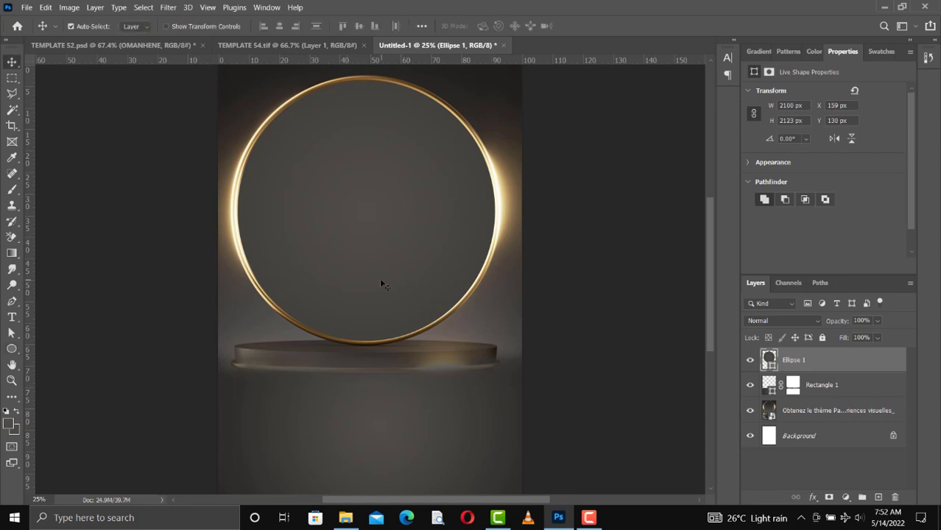
left_click(345, 517)
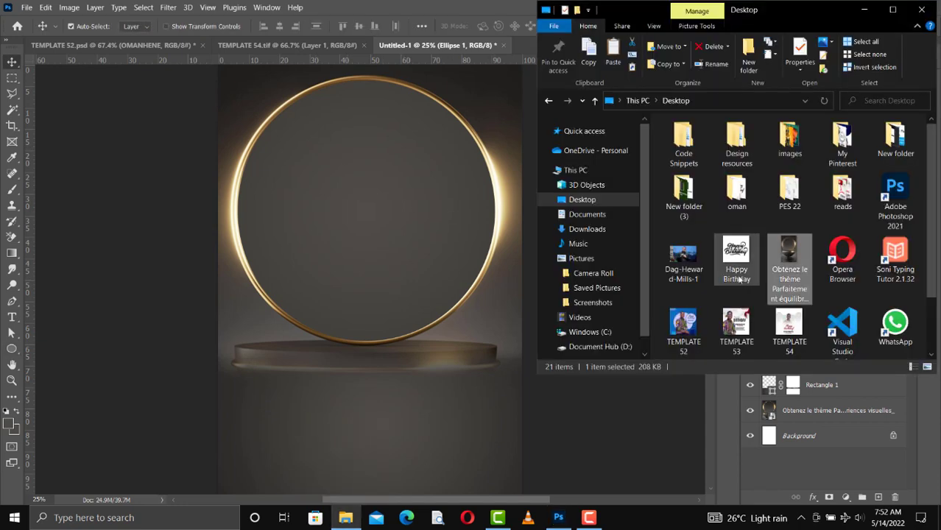
left_click(686, 259)
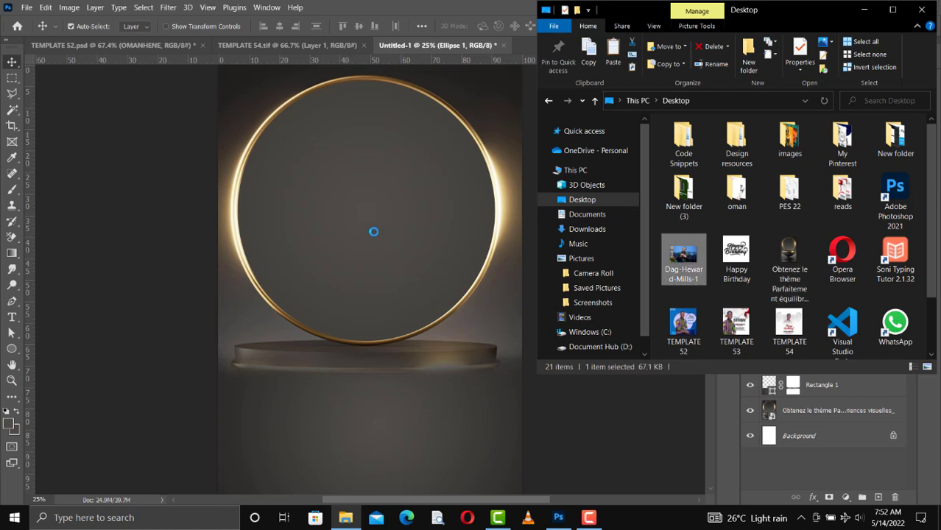
left_click(351, 223)
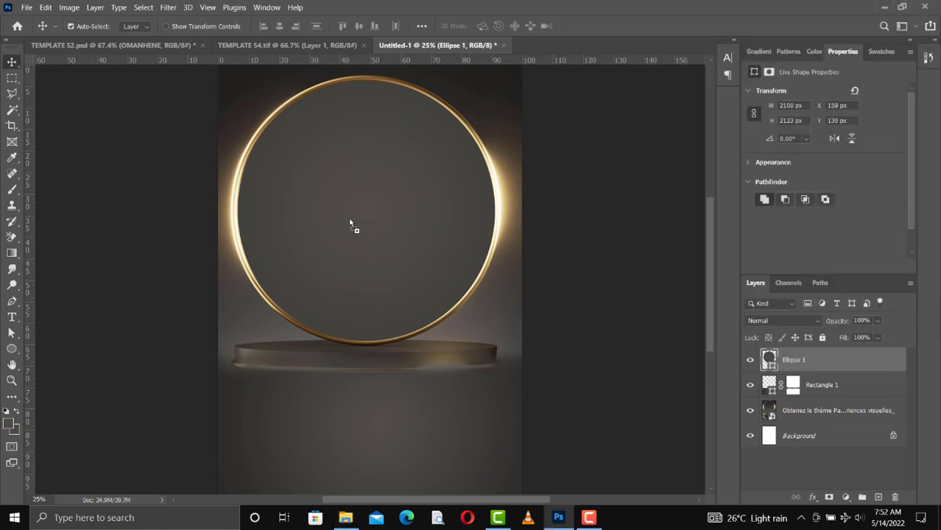
left_click_drag(350, 223, 351, 222)
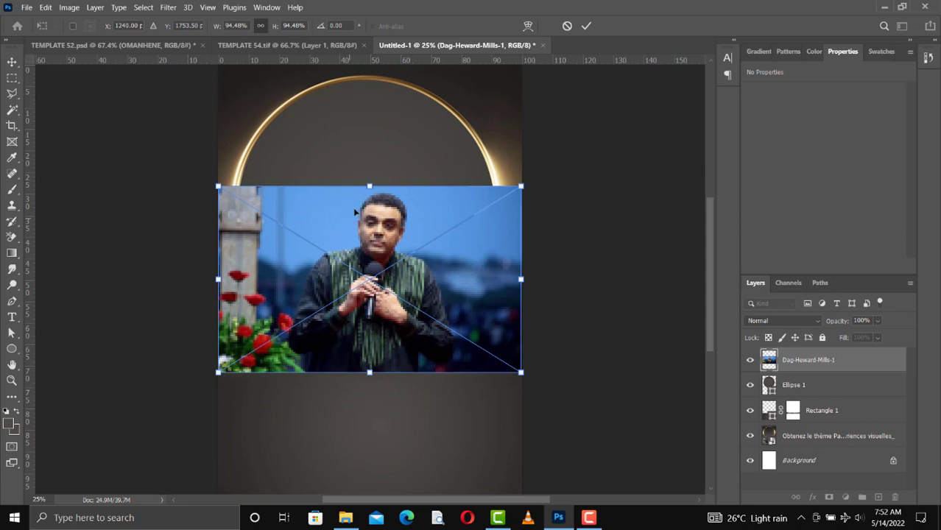
Scale the placed photo to about 134%, position it over the ring, and clip it to the ellipse with a clipping mask.
left_click_drag(369, 187, 369, 132)
left_click_drag(376, 173, 401, 281)
left_click_drag(350, 331, 368, 368)
left_click_drag(380, 254, 379, 237)
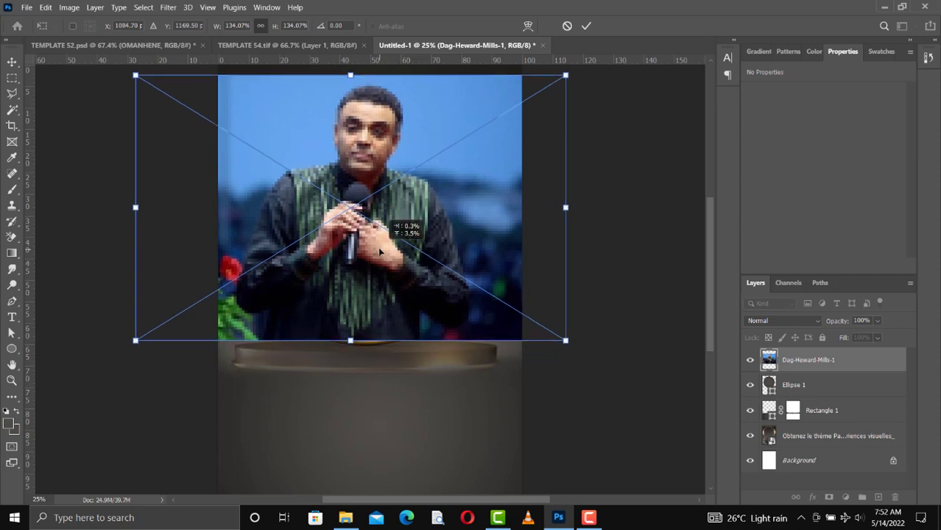
key("Return")
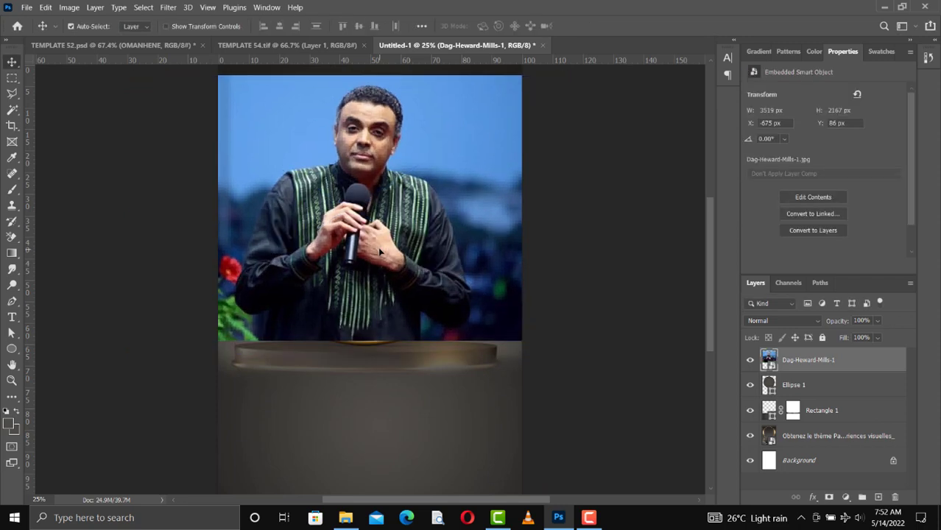
right_click(804, 369)
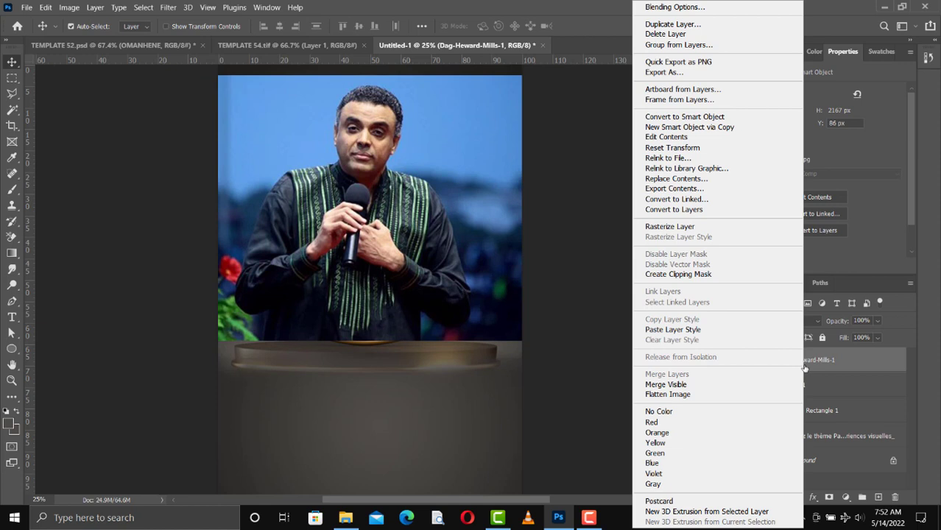
left_click(678, 274)
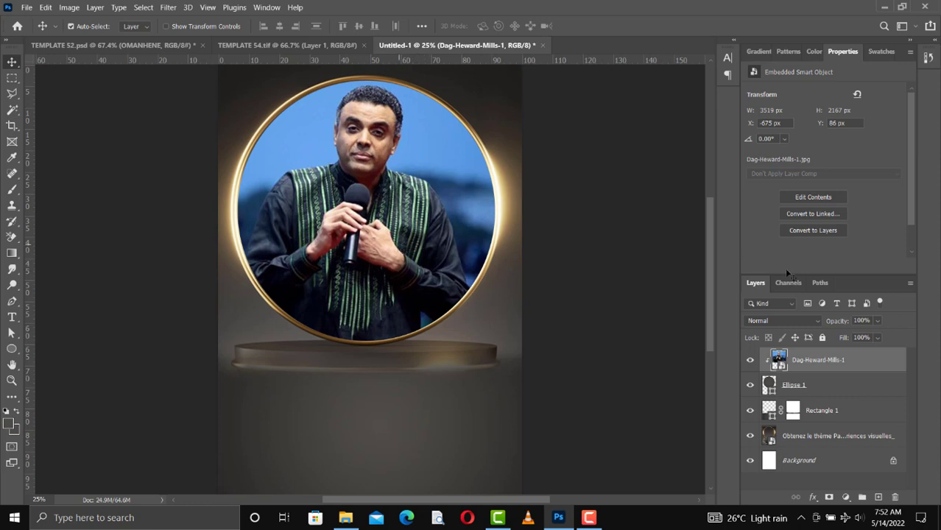
Add a Black & White adjustment layer above the photo and clip it so only the photo is affected.
left_click(845, 496)
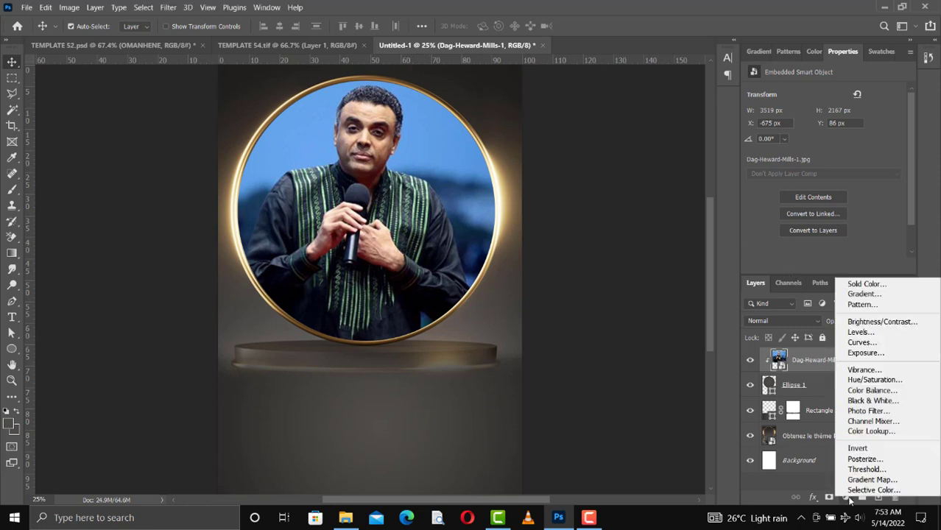
left_click(870, 404)
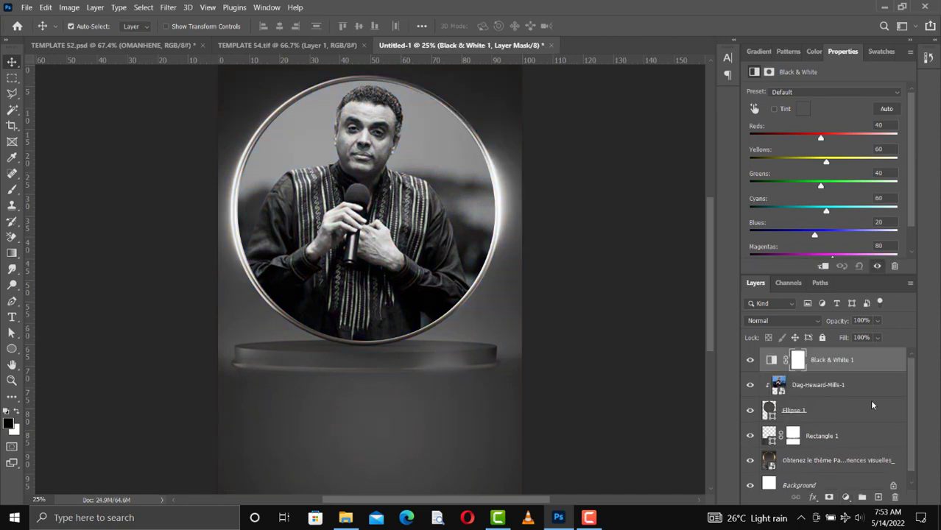
left_click(822, 266)
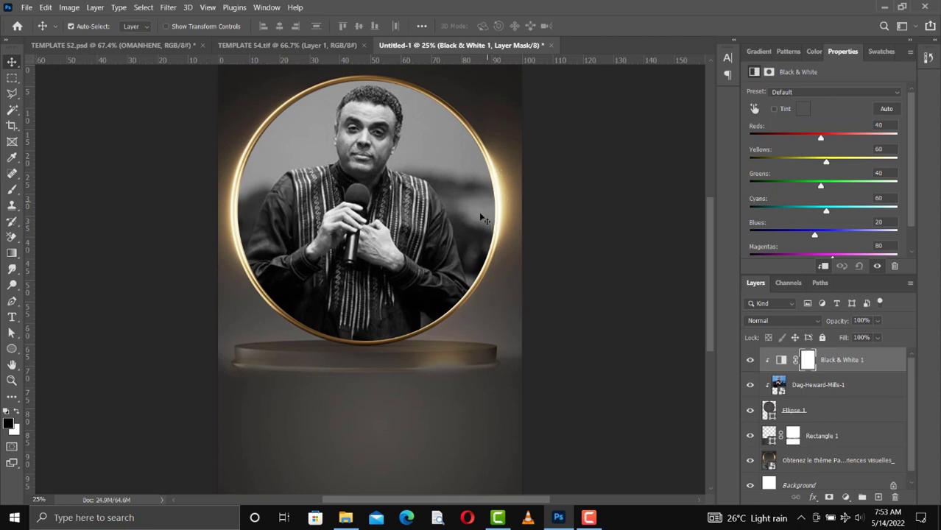
Duplicate the golden ring image layer, move the copy to the top of the layer stack, and set its blend mode to Lighten.
left_click(809, 465)
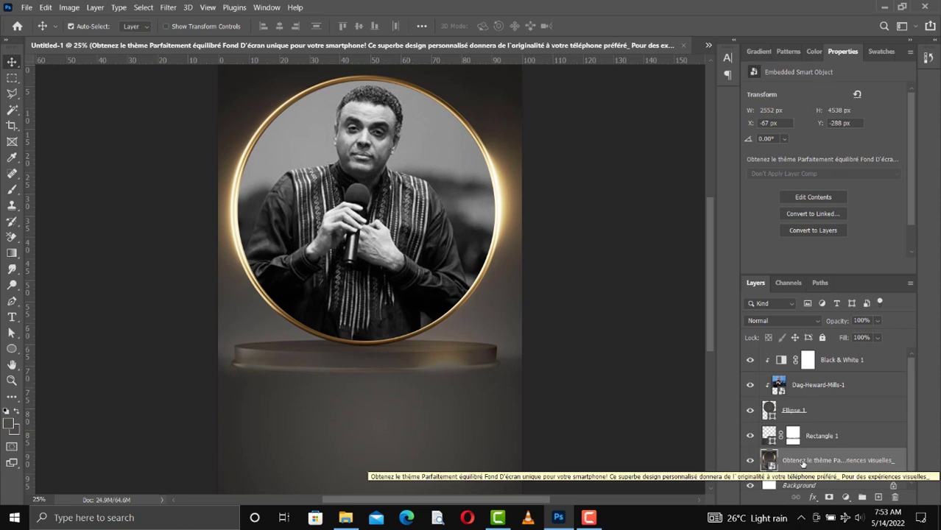
key("ctrl+j")
left_click_drag(807, 464, 778, 356)
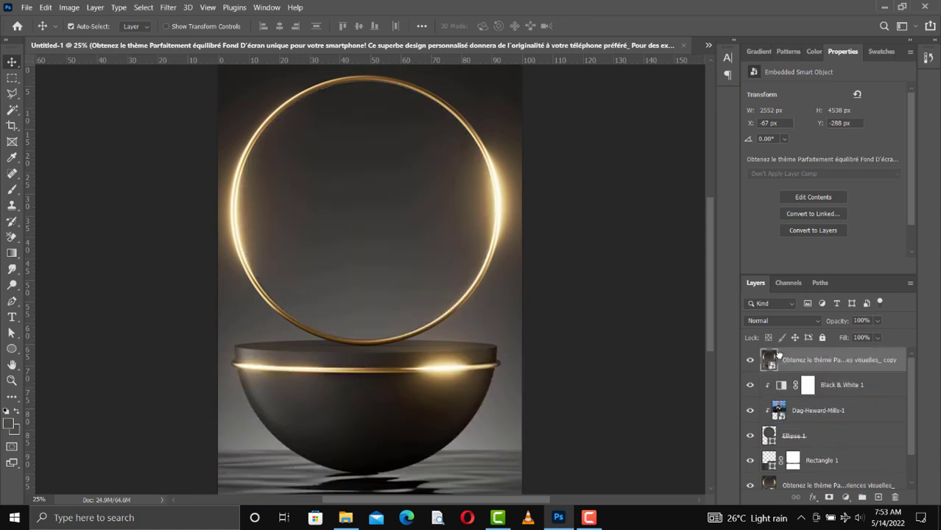
left_click(769, 322)
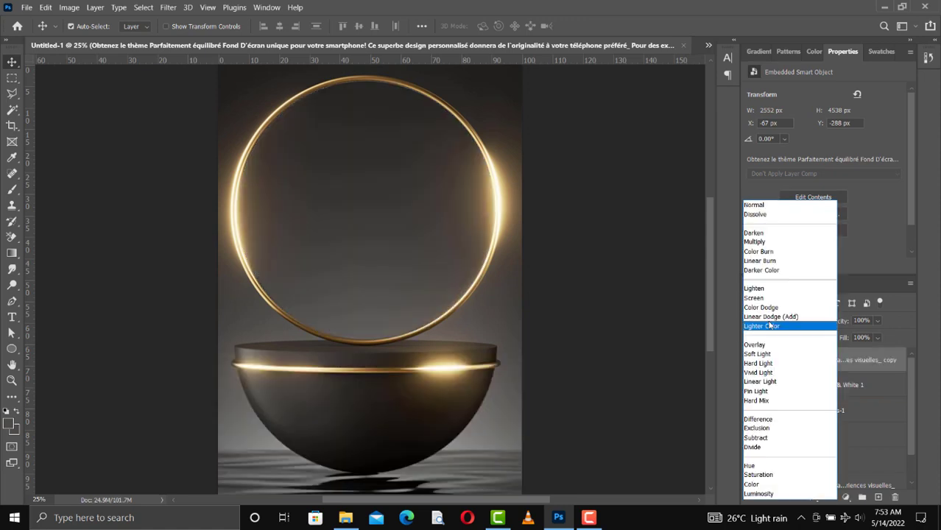
left_click(756, 289)
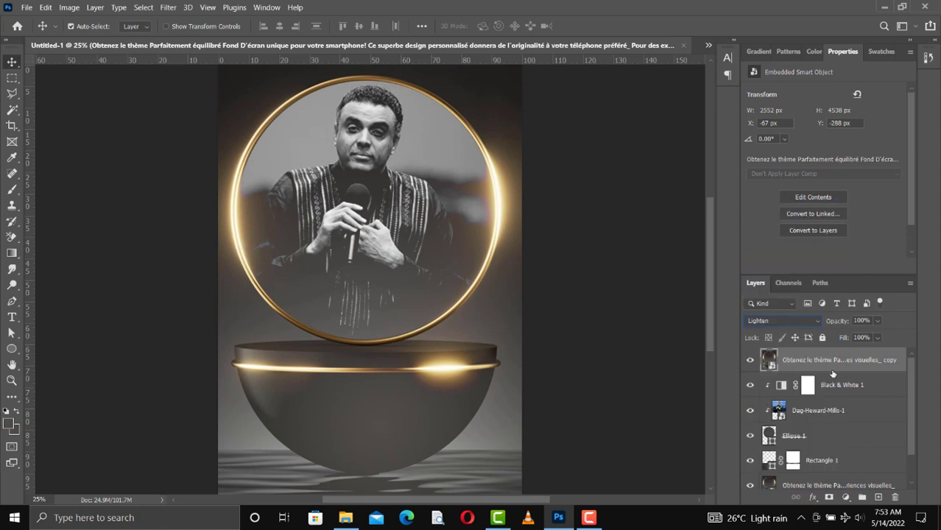
Add a layer mask to the ring copy and fill a full-width rectangular selection from the platform to the poster's bottom with black; deselect.
left_click(829, 497)
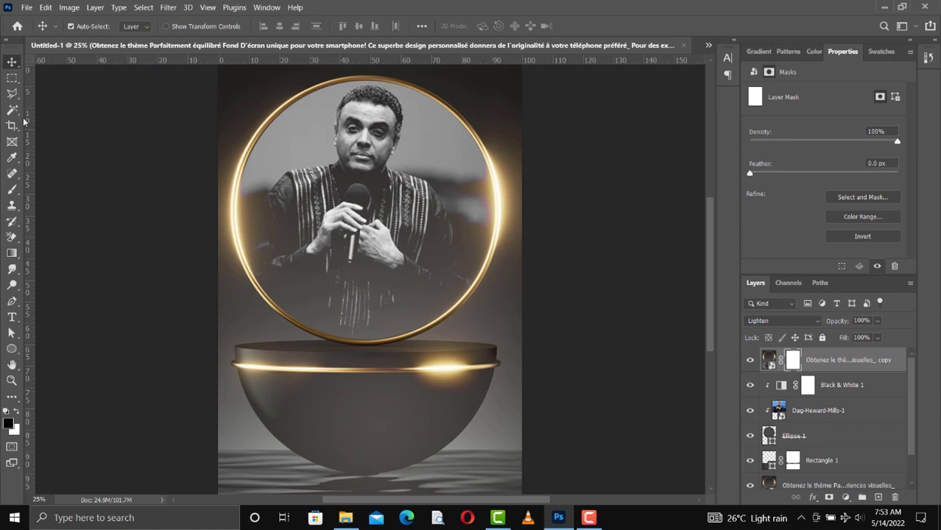
left_click(11, 77)
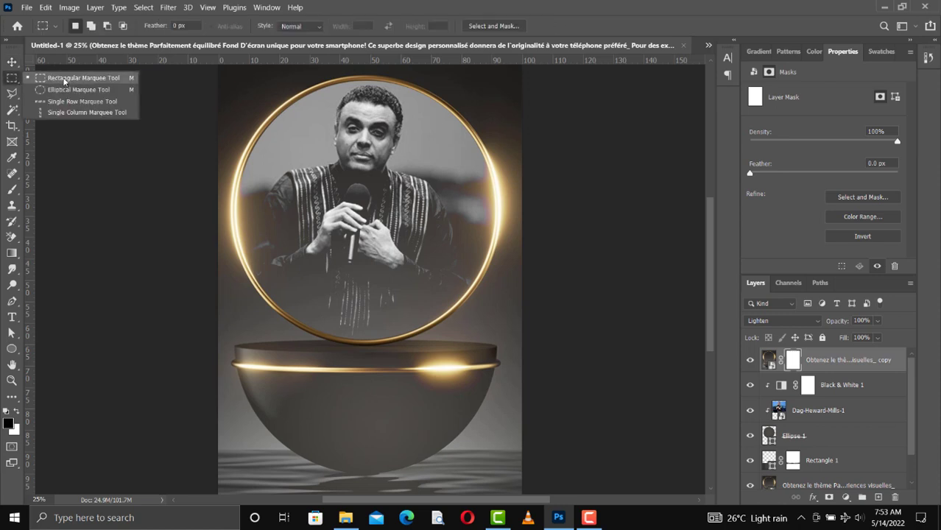
left_click(64, 81)
left_click_drag(218, 354, 558, 515)
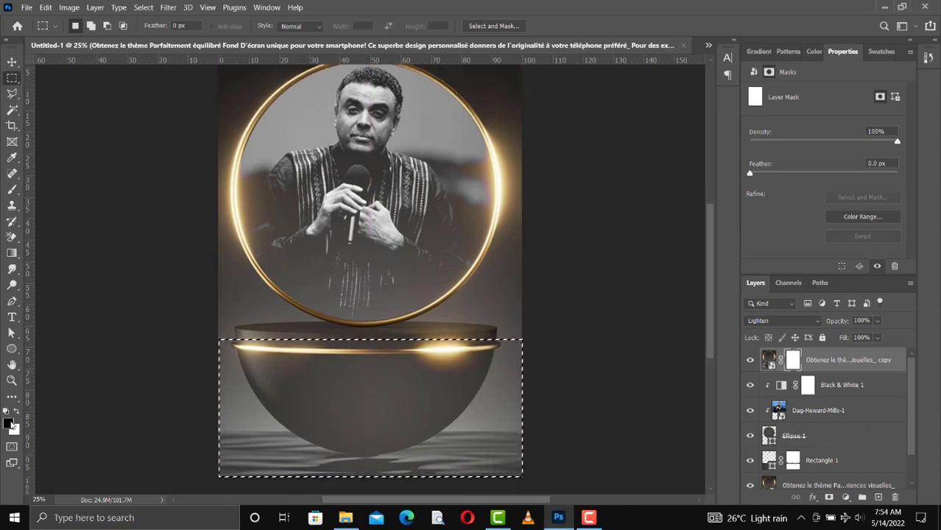
left_click(18, 413)
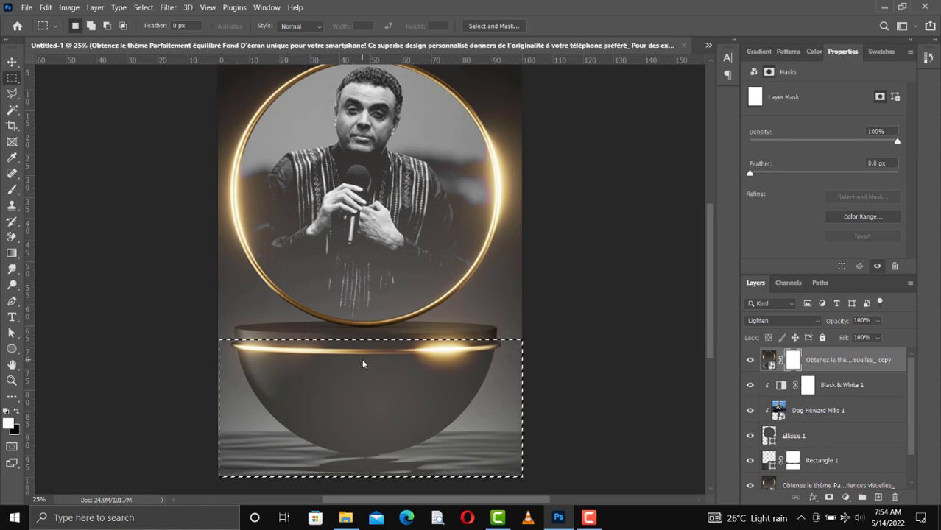
key("ctrl+BackSpace")
key("ctrl+d")
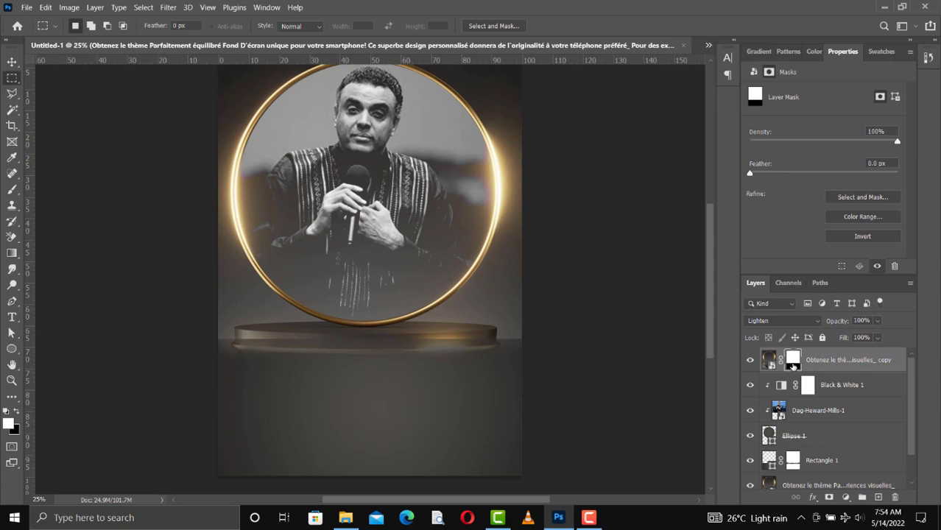
Paint black on the ring copy's mask with an 800 px brush along the platform and over the man's body and head.
key("b")
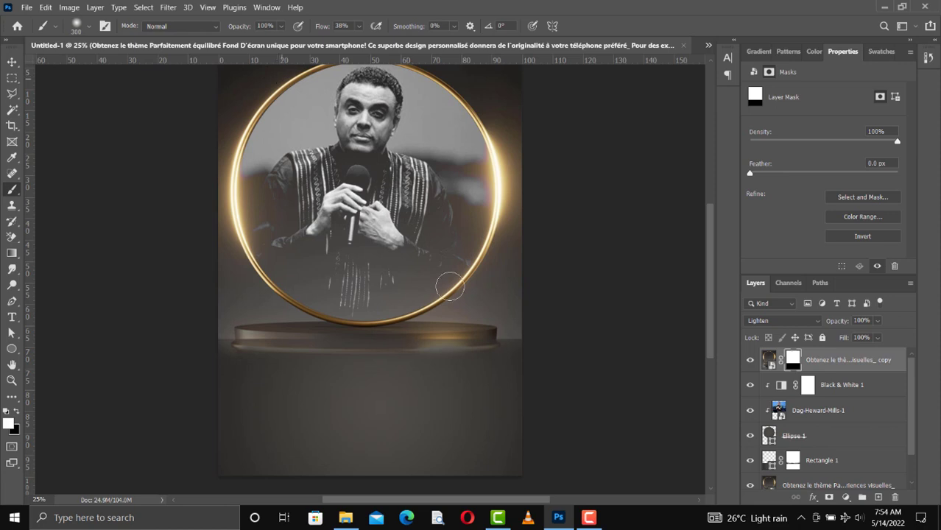
key("bracketright")
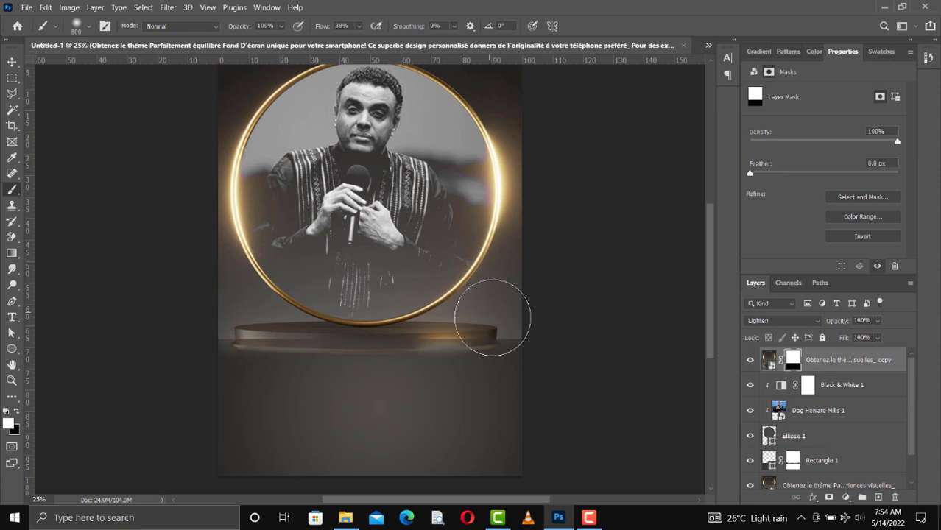
key("x")
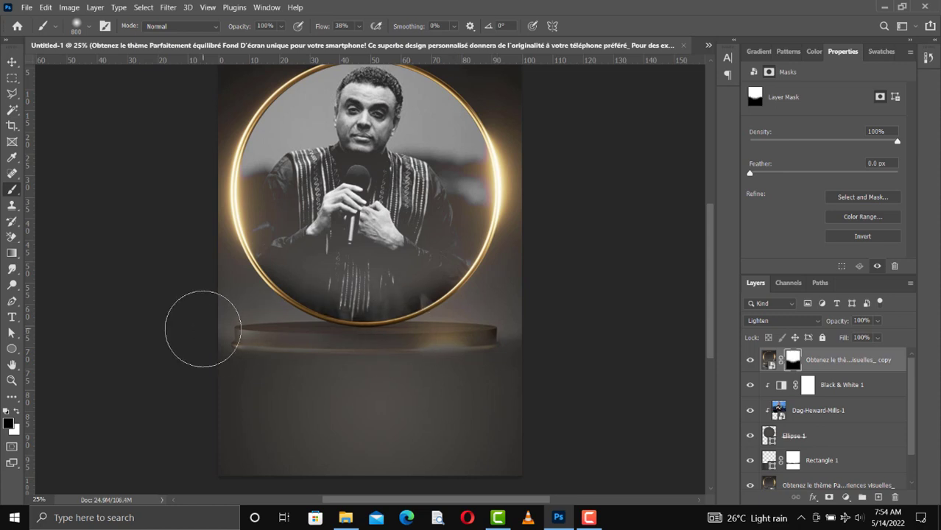
left_click_drag(368, 202, 350, 243)
mouse_move(375, 272)
left_mouse_down()
mouse_move(386, 265)
mouse_move(390, 276)
mouse_move(424, 240)
mouse_move(434, 206)
mouse_move(416, 243)
mouse_move(435, 235)
mouse_move(316, 231)
left_mouse_up()
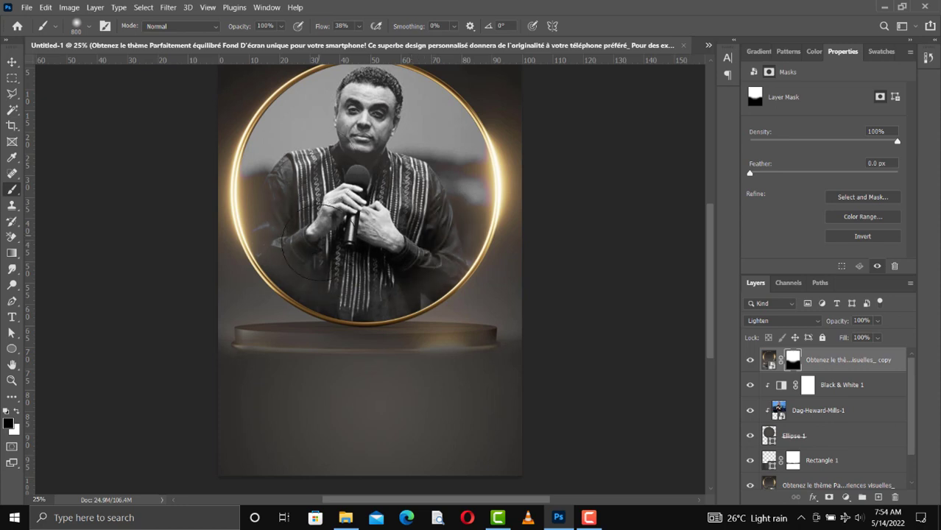
mouse_move(320, 114)
left_mouse_down()
mouse_move(380, 102)
mouse_move(367, 103)
mouse_move(403, 118)
mouse_move(344, 100)
left_mouse_up()
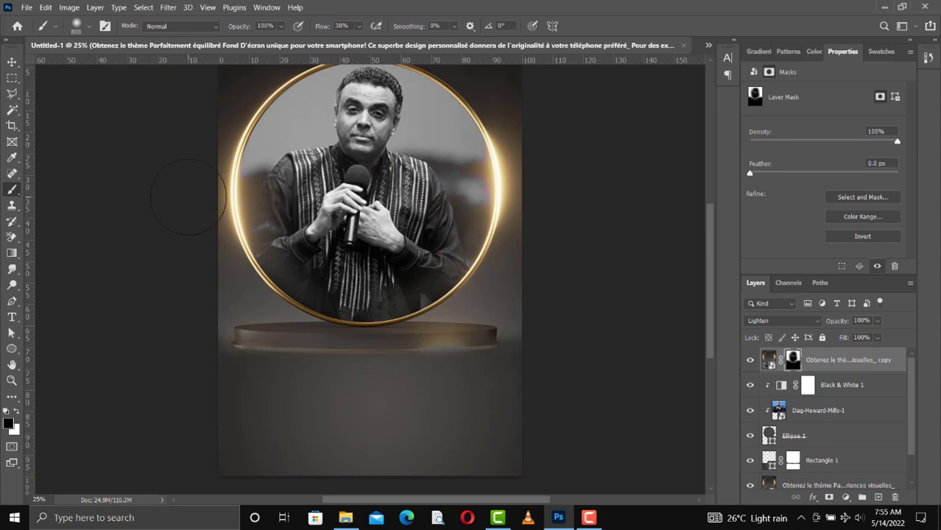
Place the Happy Birthday image from the Desktop folder into the poster and position it over the lower part, covering the platform's middle.
key("ctrl+minus")
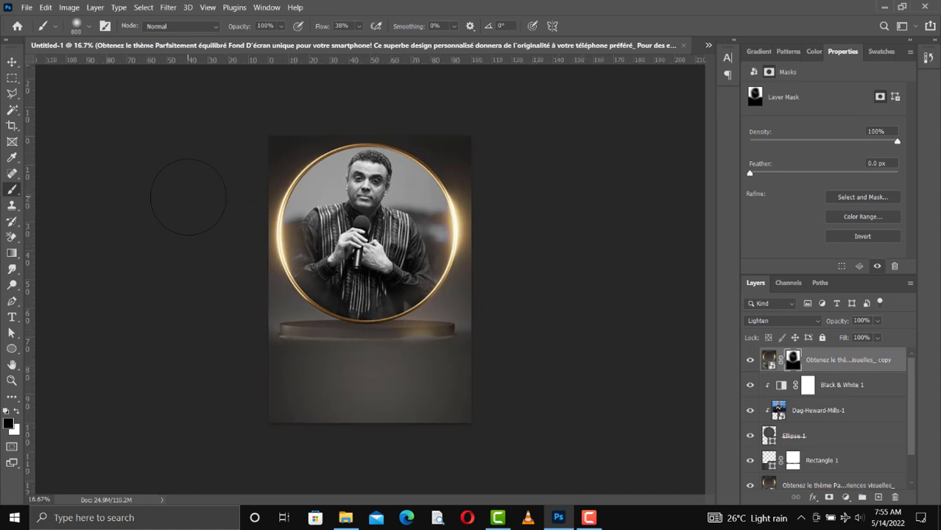
key("v")
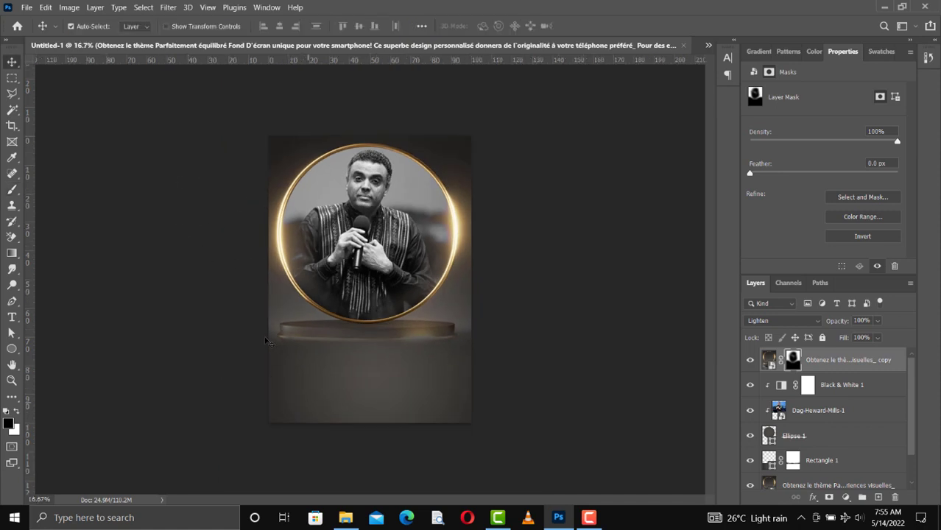
left_click(345, 518)
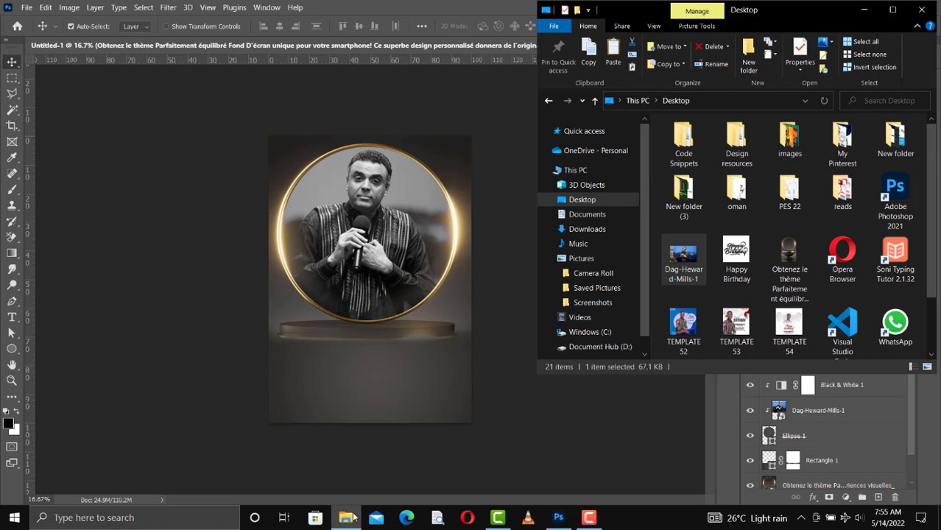
left_click(742, 250)
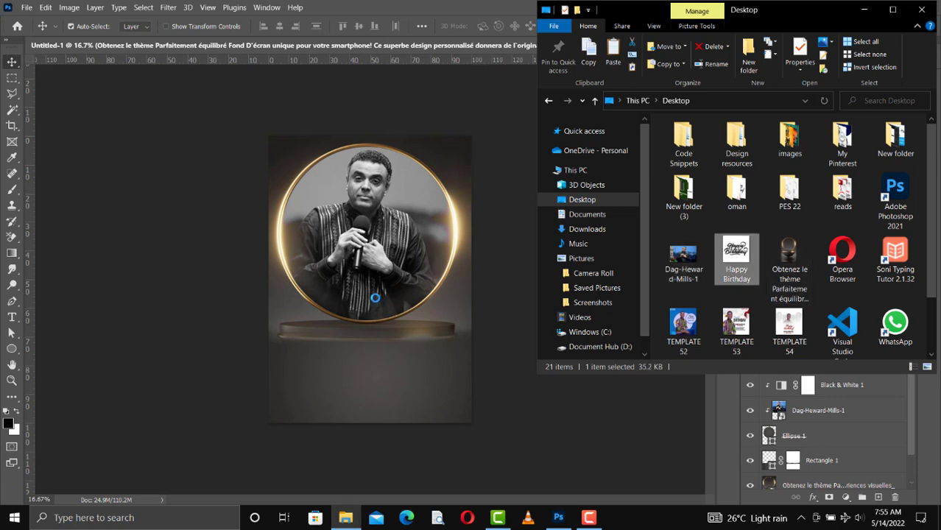
left_click(351, 343)
left_click_drag(352, 344, 372, 417)
key("Return")
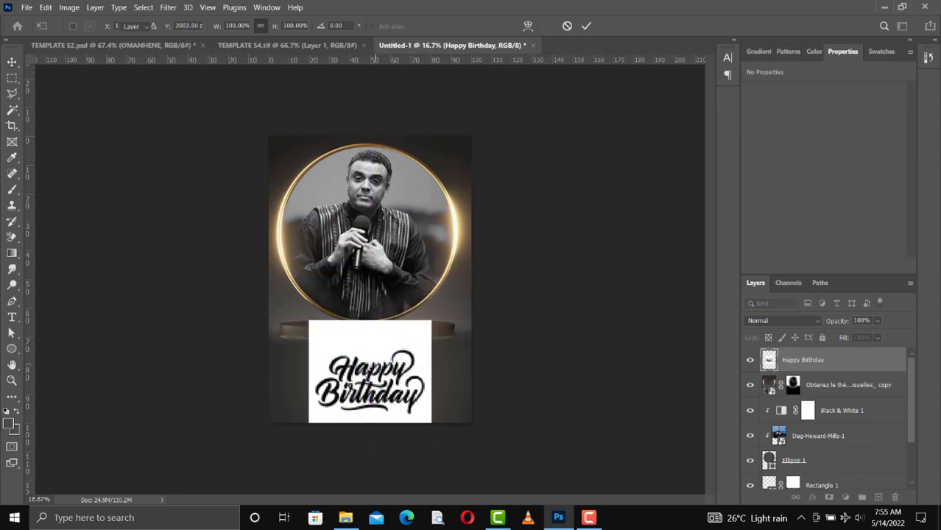
left_click_drag(386, 379, 388, 359)
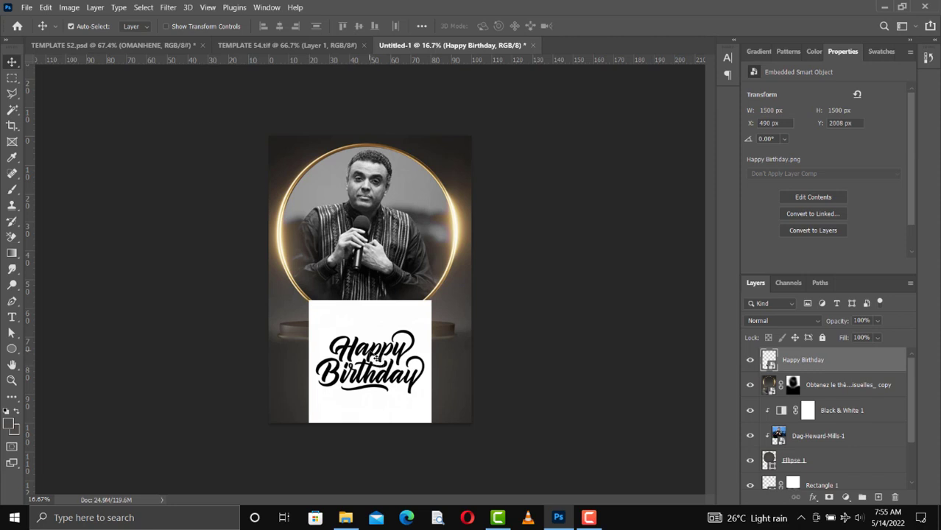
Switch to the Magic Wand tool and try to select the white background of the Happy Birthday image.
key("w")
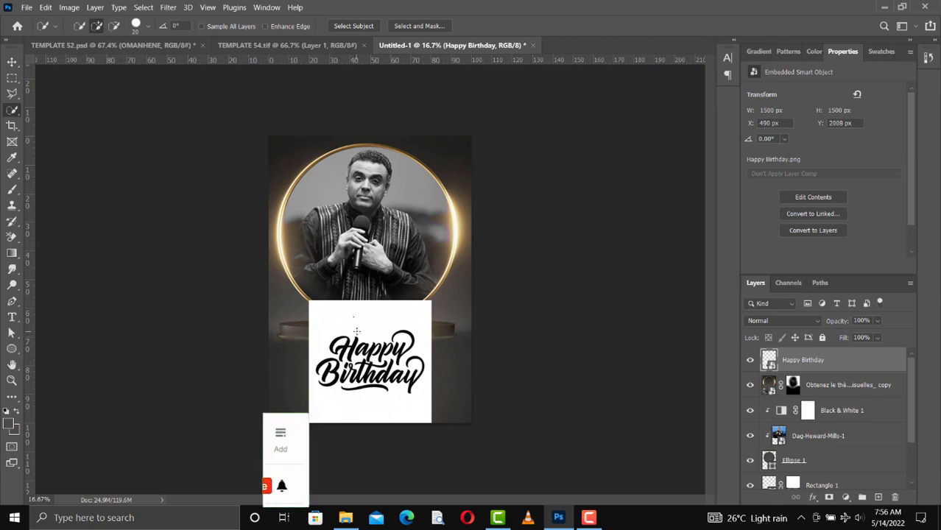
right_click(11, 111)
left_click(58, 133)
left_click(349, 312)
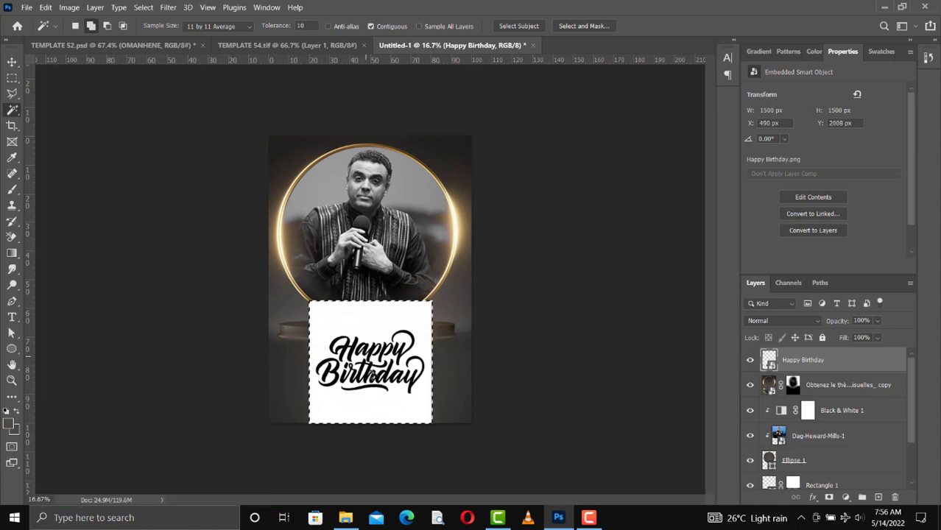
Clear the selection and reselect the white background around the Happy Birthday lettering with the Magic Wand, leaving the black letters out.
key("ctrl+plus")
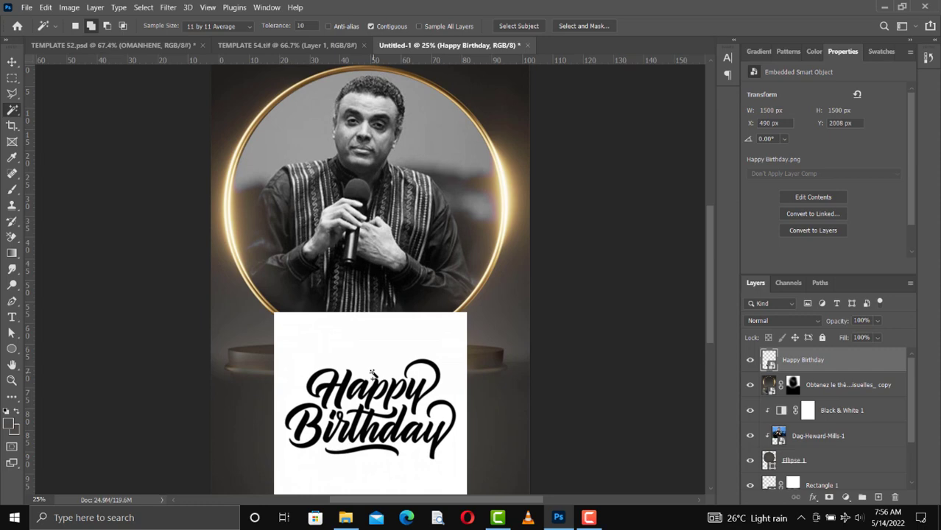
key("ctrl+plus")
scroll(373, 373, "down", 1)
key("ctrl+plus")
scroll(373, 375, "down", 5)
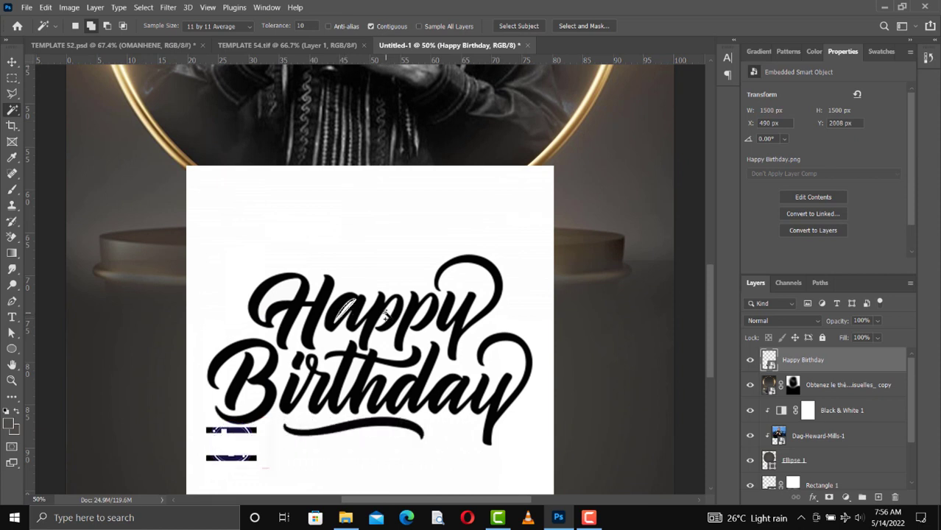
left_click(421, 313)
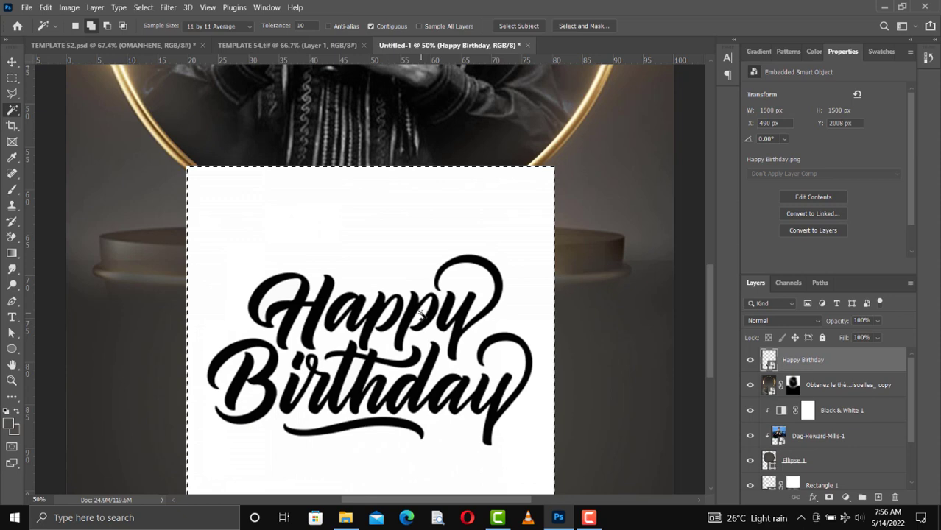
key("ctrl+d")
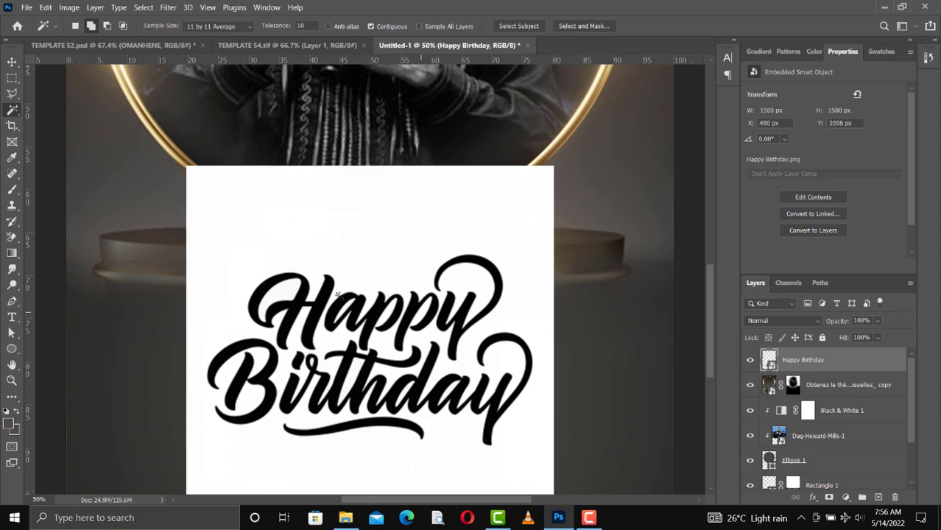
left_click(332, 237)
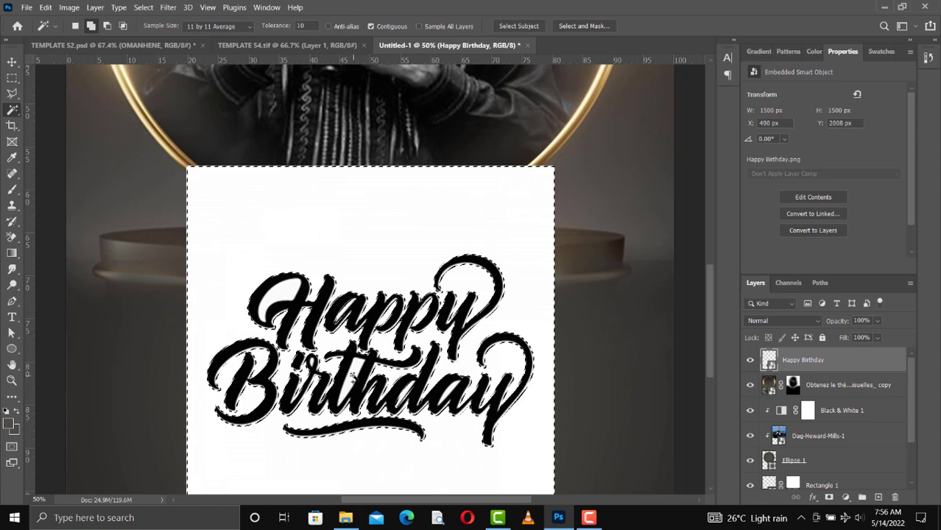
left_click(451, 396, "shift")
key("ctrl+z")
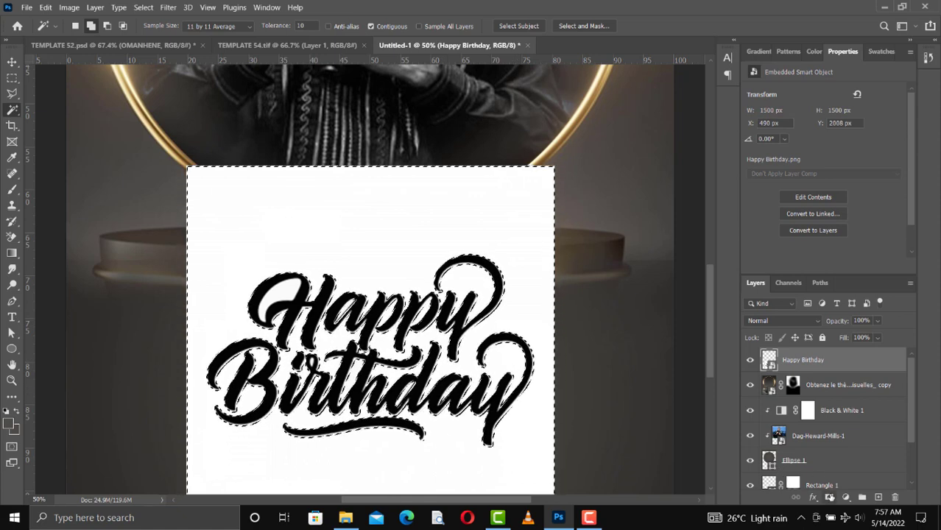
Add a layer mask to the Happy Birthday layer from the selection and invert it to hide the white background.
left_click(829, 498)
left_click(795, 365)
key("ctrl+i")
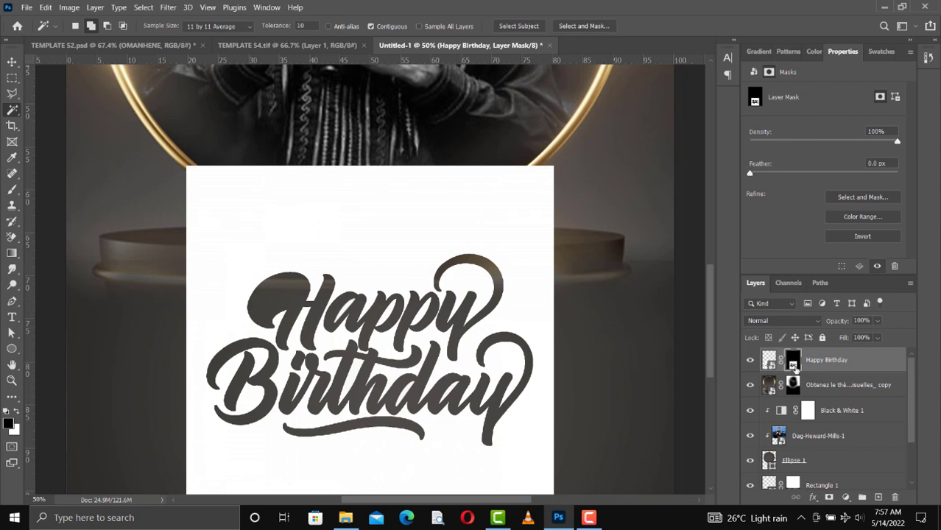
key("ctrl+i")
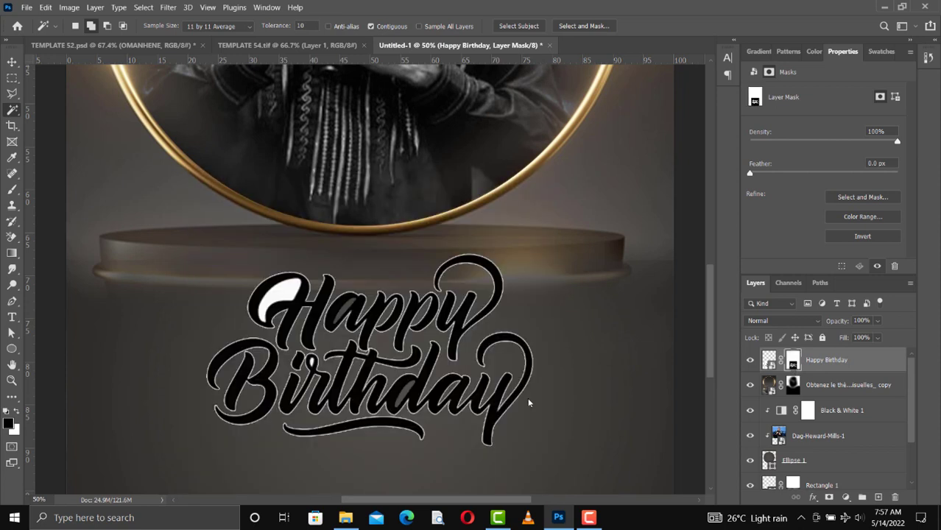
Mask out the leftover white patches inside the H of Happy and near the i of Birthday, and deselect.
left_click(287, 294)
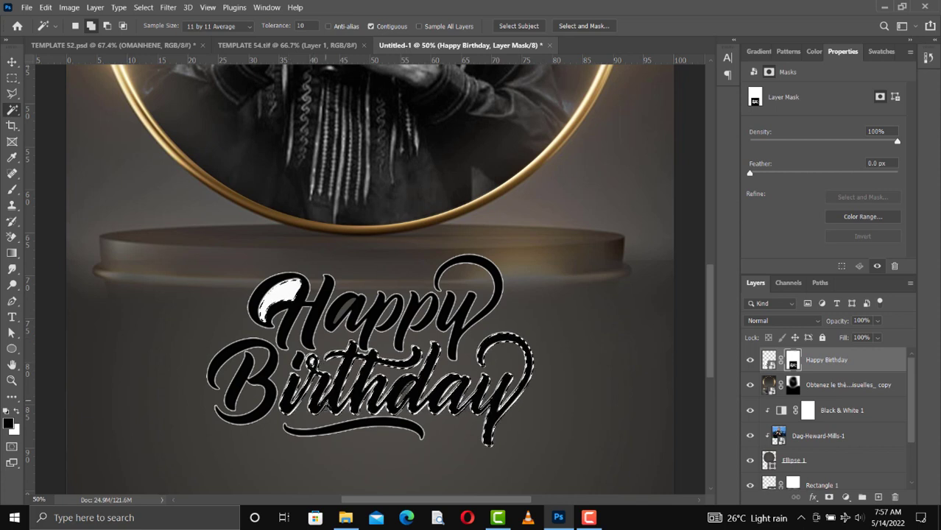
left_click(312, 361)
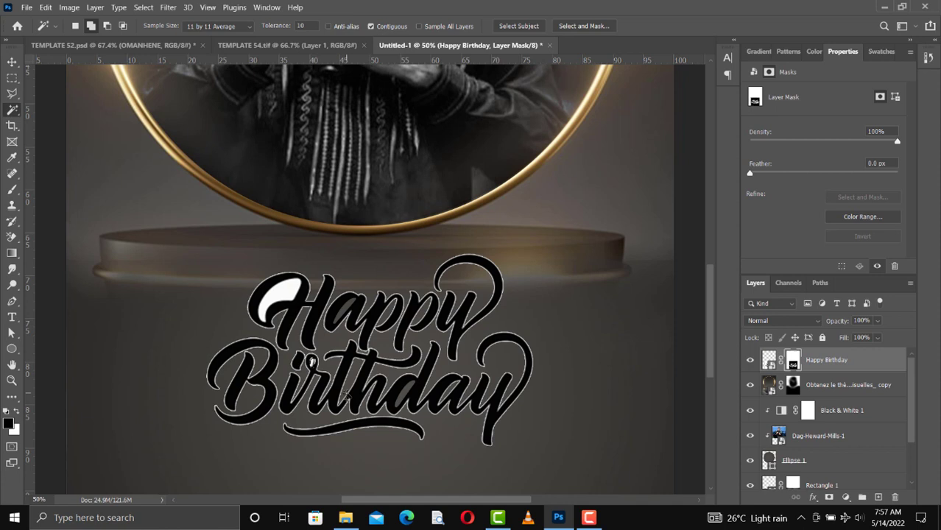
left_click(283, 289)
key("x")
key("alt+BackSpace")
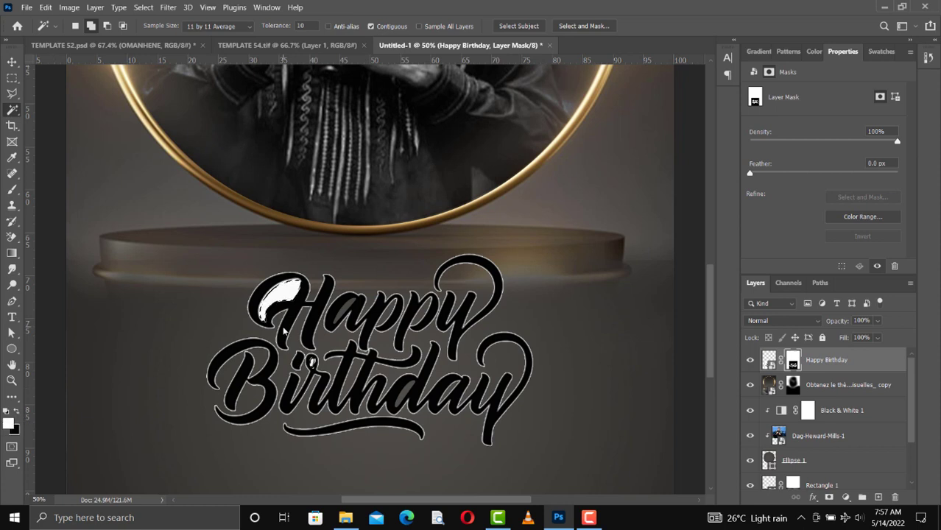
key("ctrl+d")
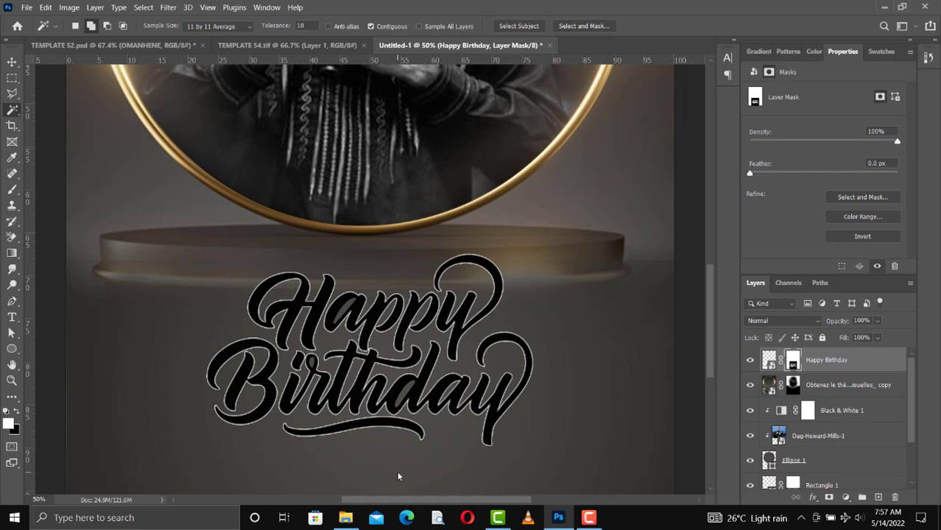
Refine the Happy Birthday mask with Color Range on sampled colors, adjusting the fuzziness to keep only the black lettering.
key("ctrl+minus")
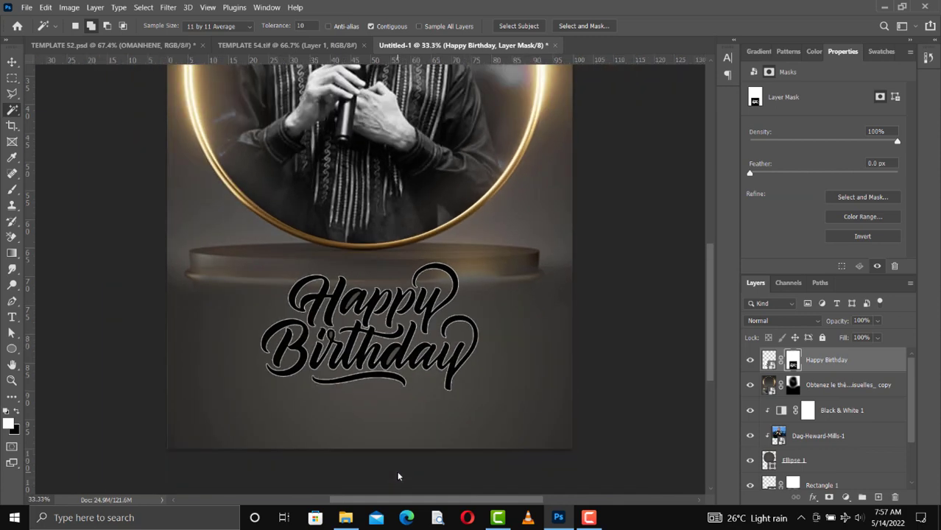
key("ctrl+minus")
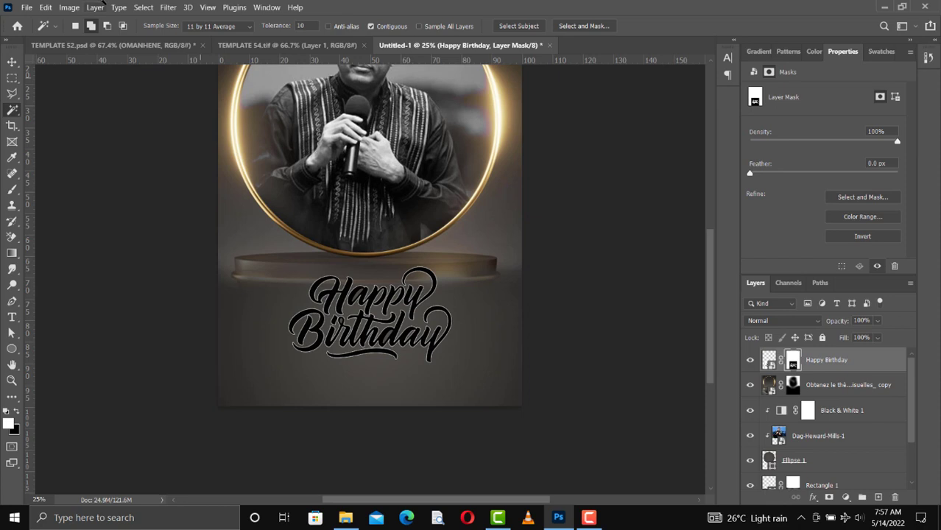
left_click(76, 9)
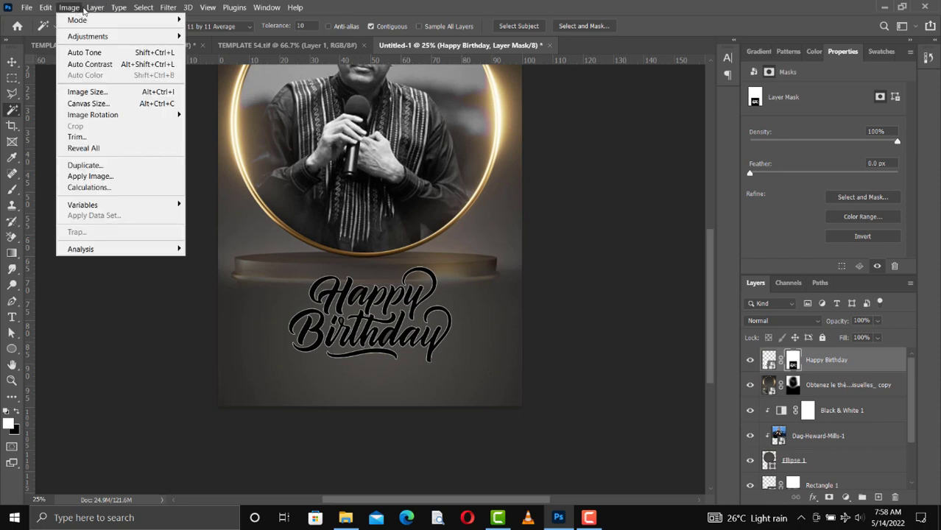
mouse_move(142, 7)
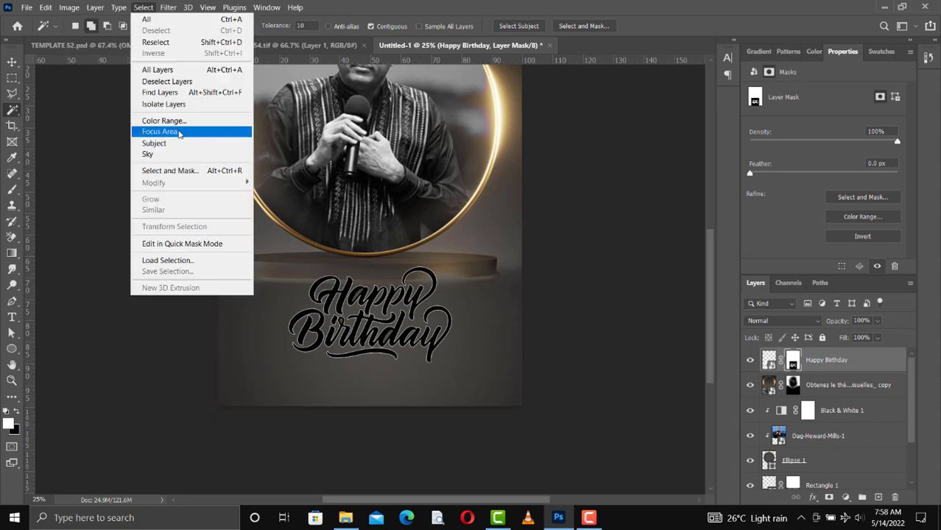
left_click(170, 120)
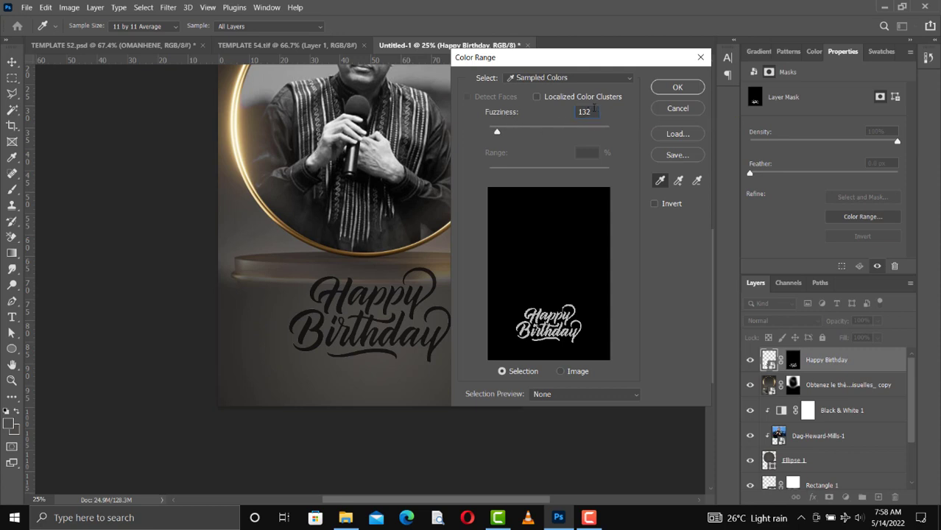
key("BackSpace")
type("5")
left_click(681, 93)
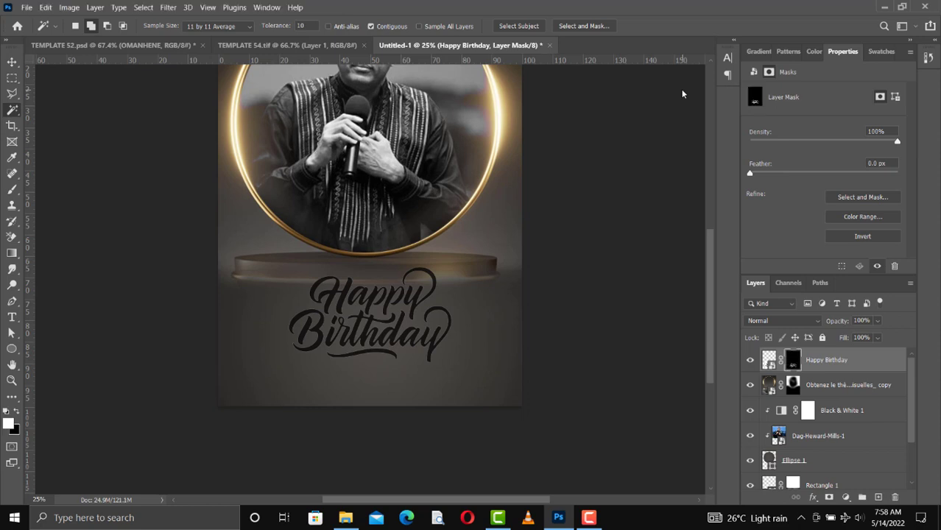
Reposition the Happy Birthday lettering so it sits centered just below the front of the platform.
key("ctrl+0")
key("v")
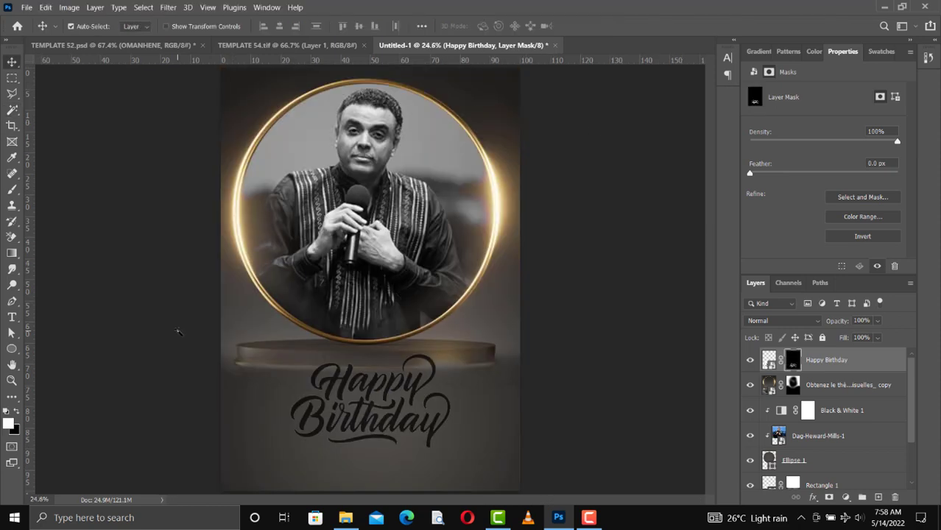
left_click_drag(366, 414, 366, 411)
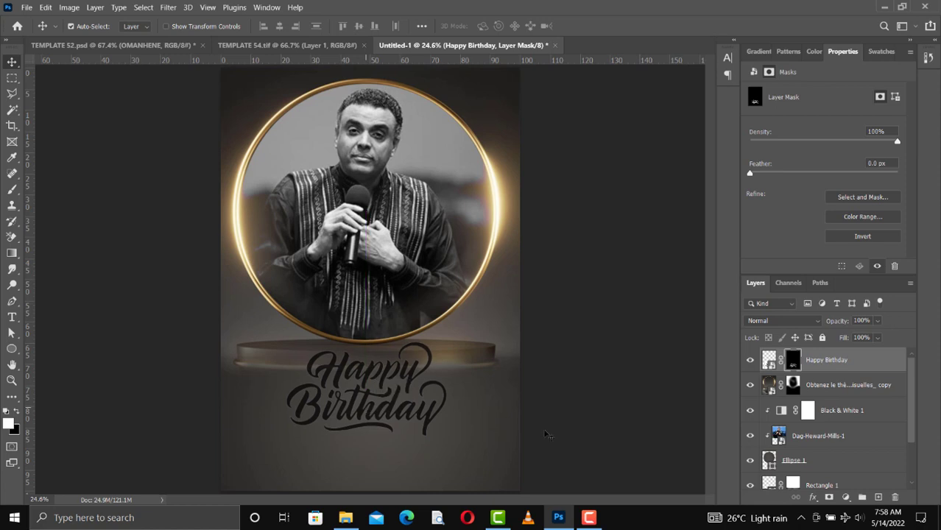
left_click_drag(421, 429, 421, 438)
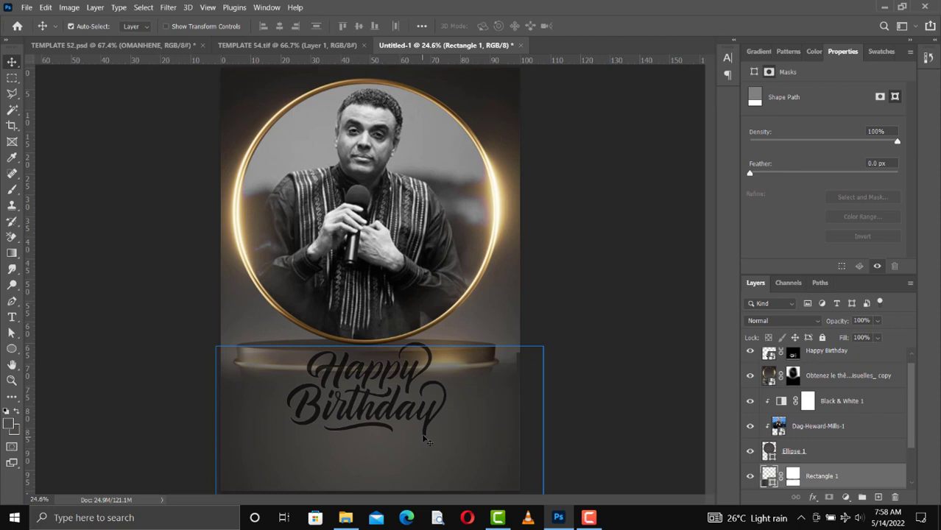
left_click(415, 384)
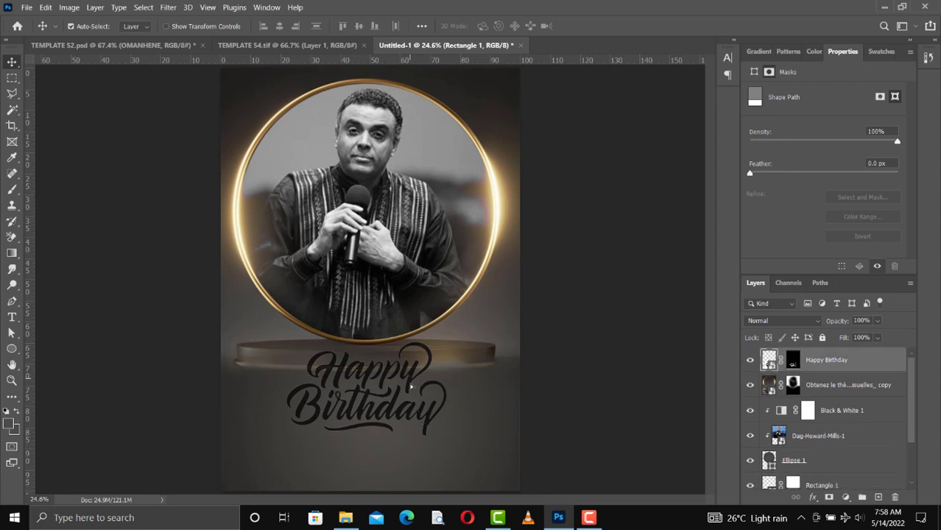
left_click_drag(410, 390, 410, 401)
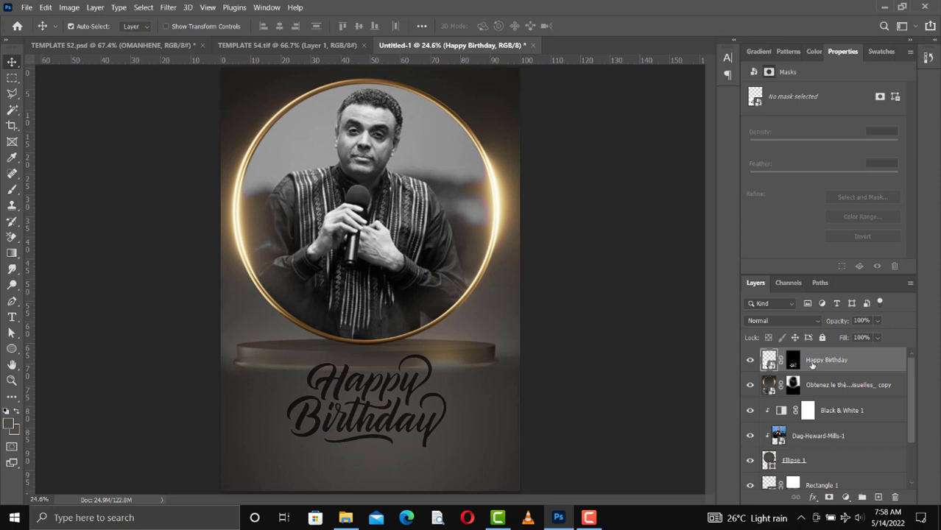
Add a gradient overlay to the Happy Birthday layer using the dark brown to orange to pale yellow preset.
right_click(812, 364)
left_click(540, 201)
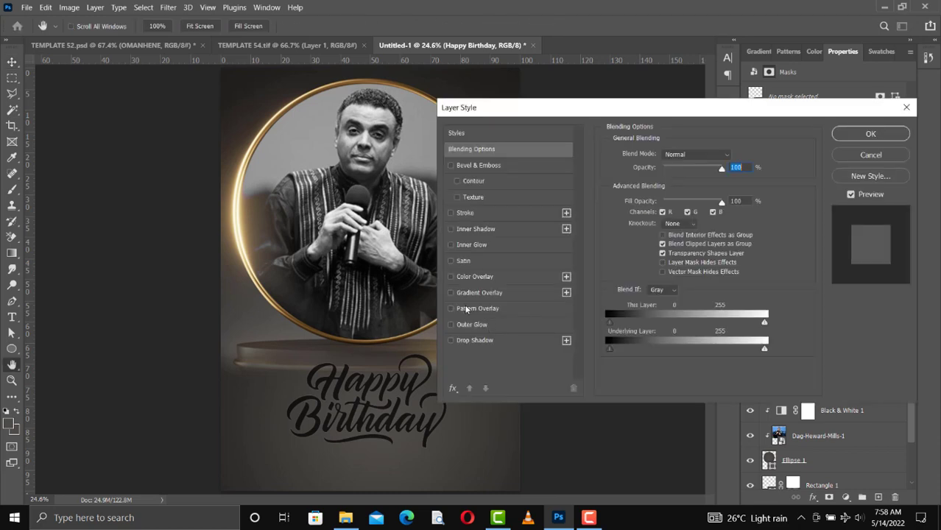
left_click(451, 293)
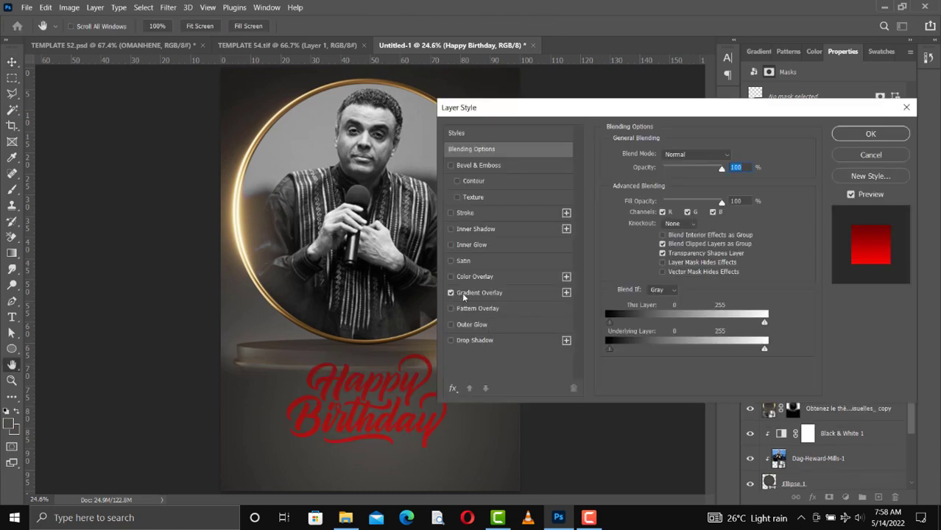
left_click(480, 292)
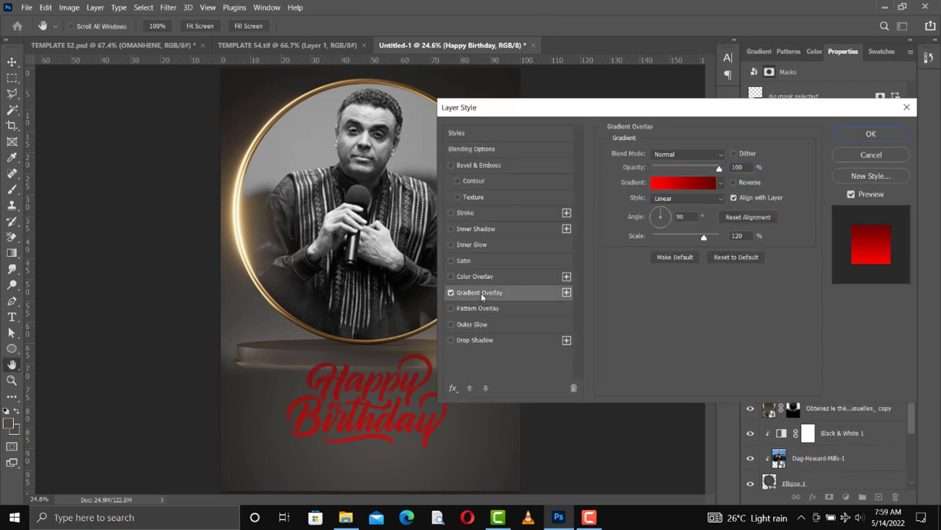
left_click(692, 183)
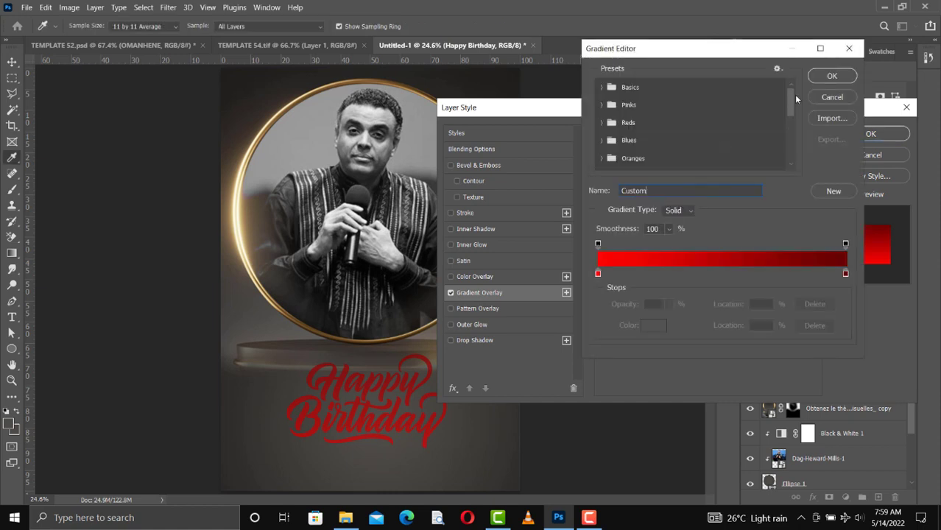
left_click_drag(794, 105, 788, 174)
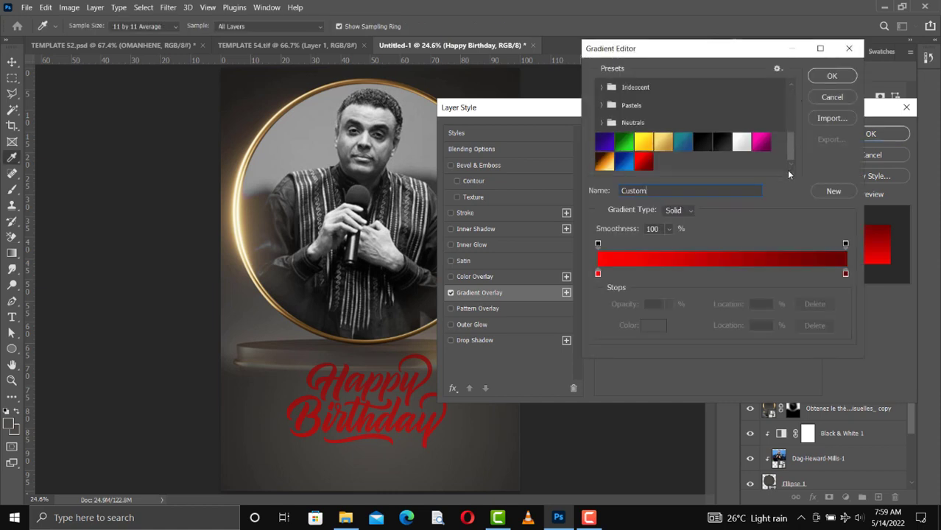
left_click(660, 150)
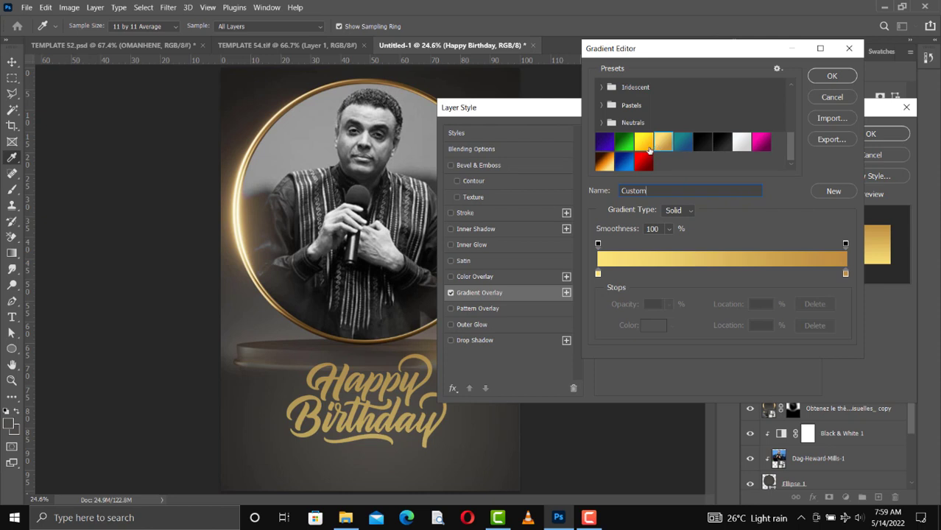
left_click(645, 146)
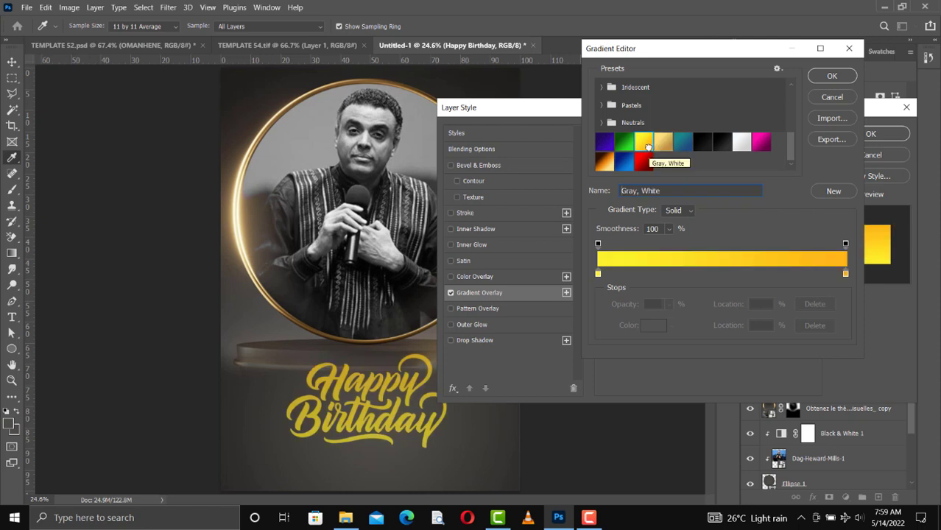
left_click(602, 163)
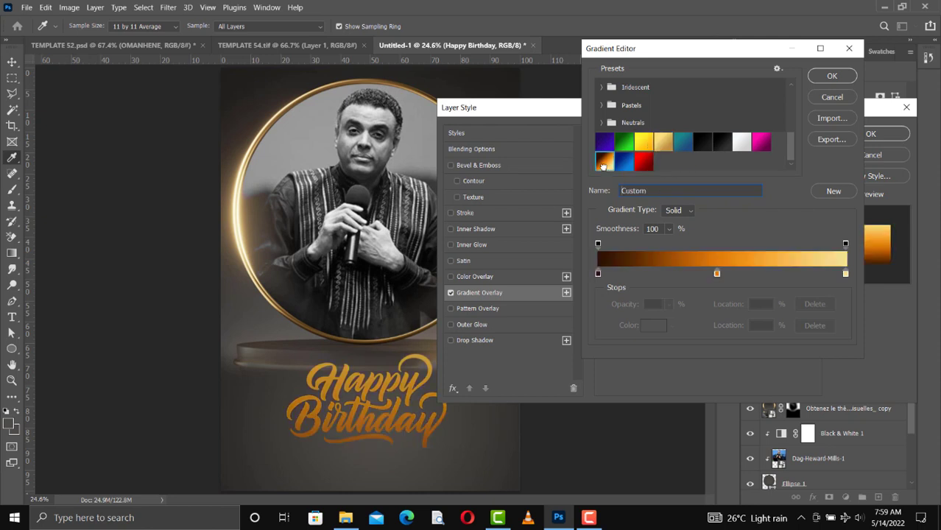
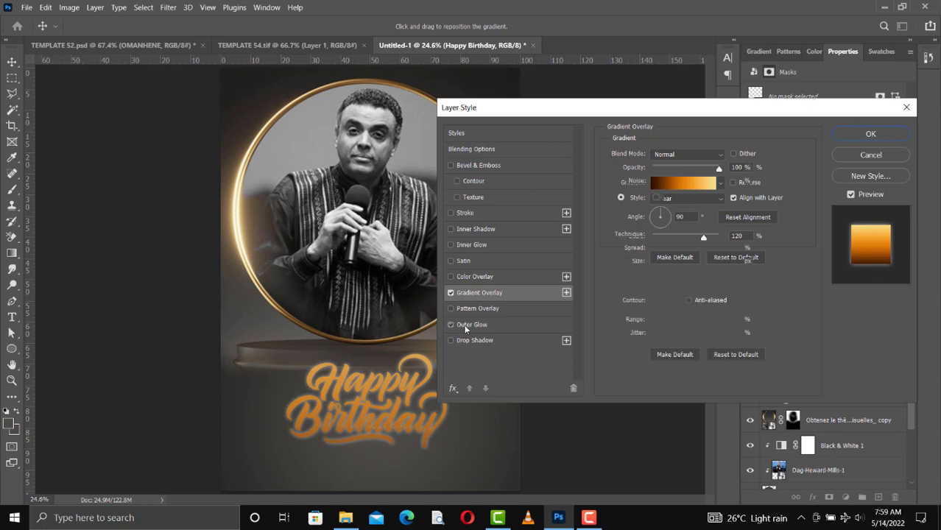
Give the Happy Birthday lettering an outer glow with an orange-to-transparent gradient, Normal blend mode and 7 px size.
left_click(655, 199)
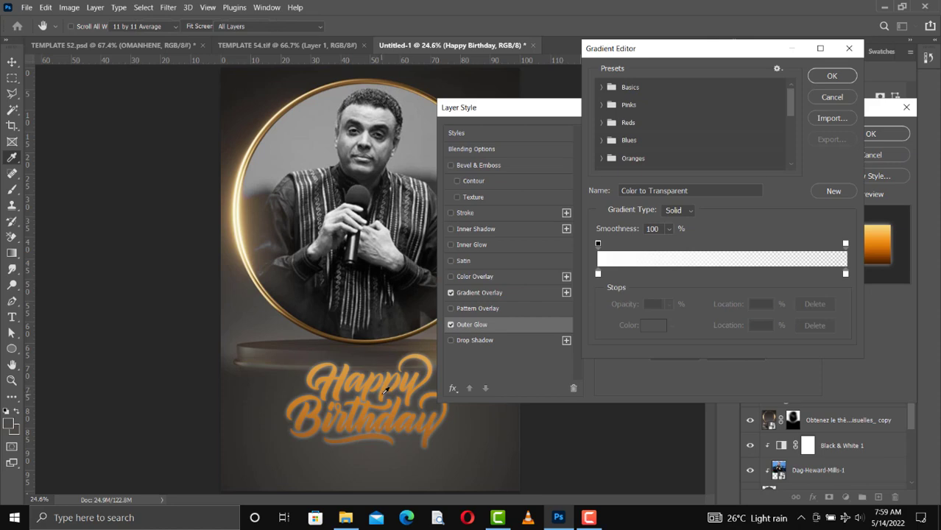
left_click(598, 274)
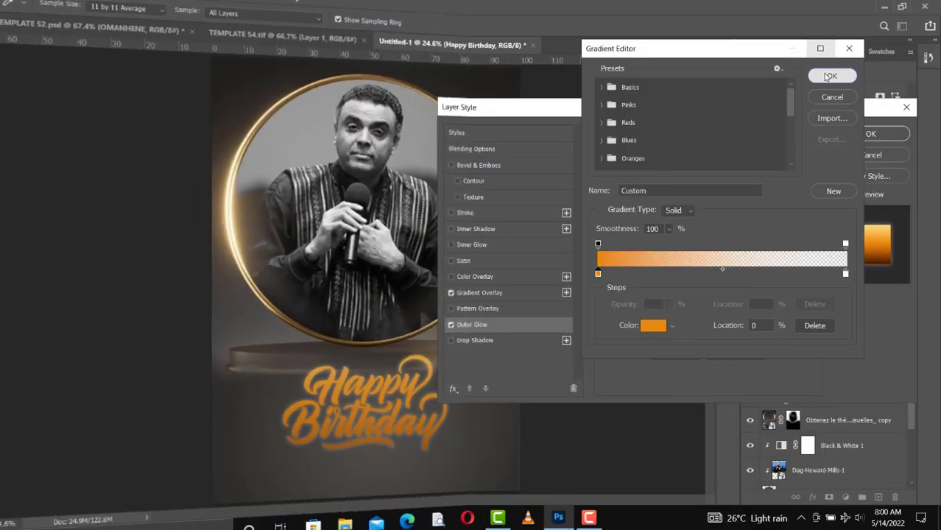
left_click(837, 135)
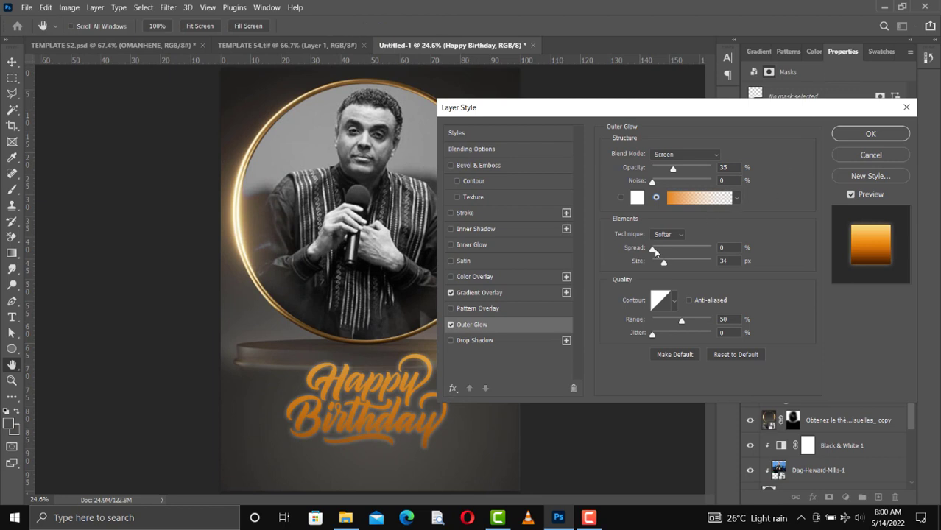
left_click(672, 157)
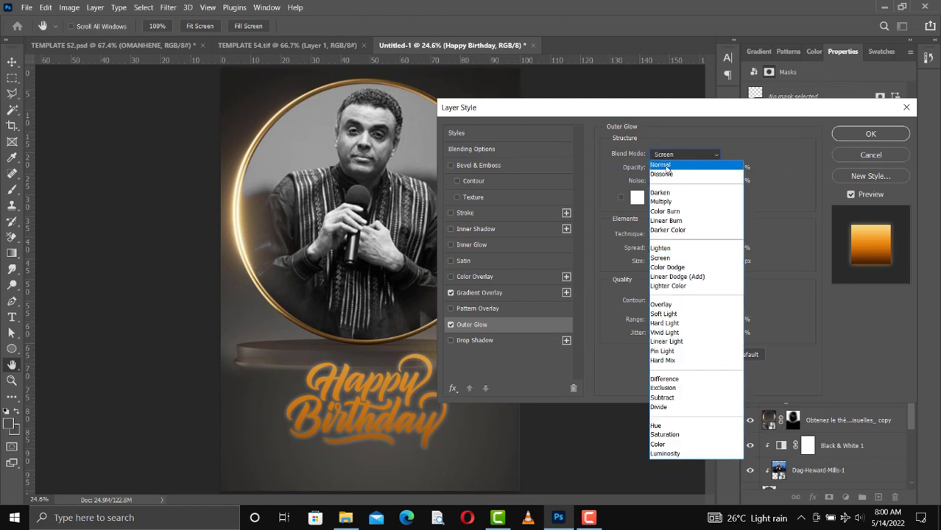
left_click(666, 167)
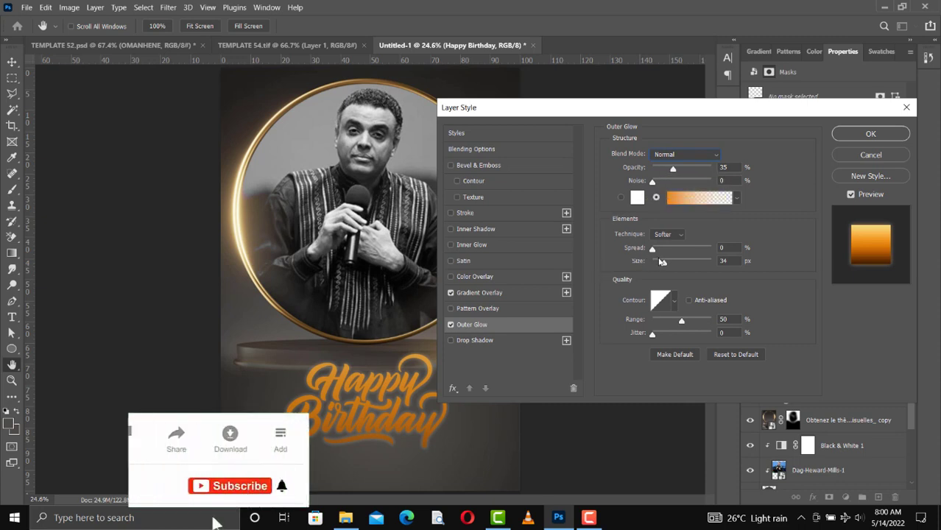
left_click_drag(662, 262, 657, 265)
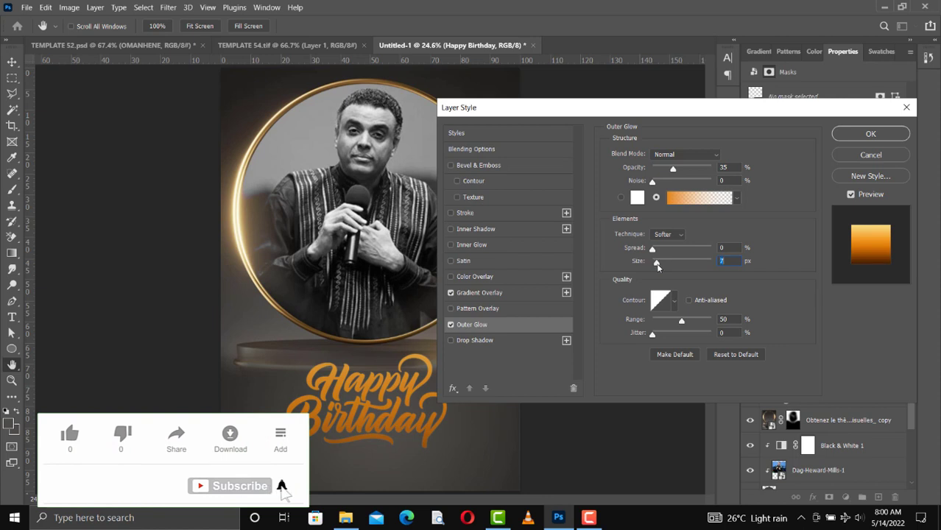
Replace the outer glow on the Happy Birthday lettering with a drop shadow and reduce the shadow's size to 9 px.
left_click(451, 340)
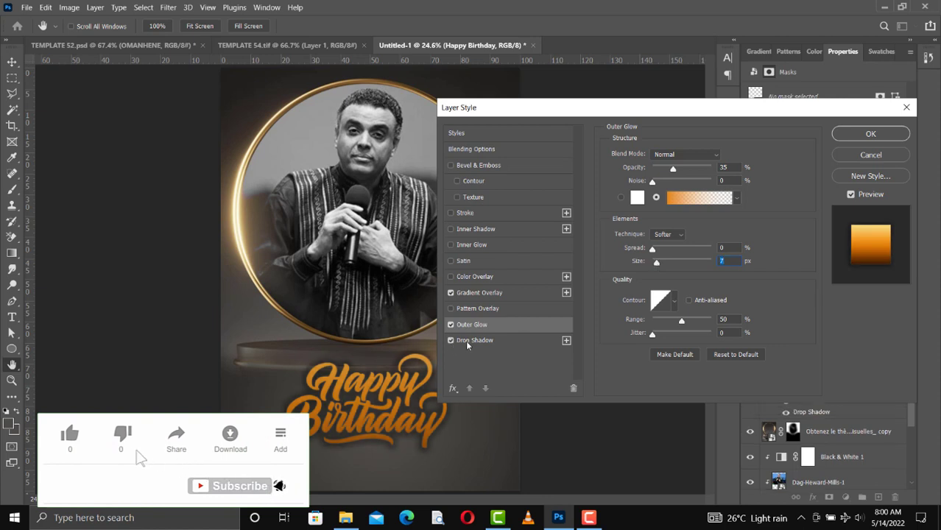
left_click(465, 340)
left_click(450, 324)
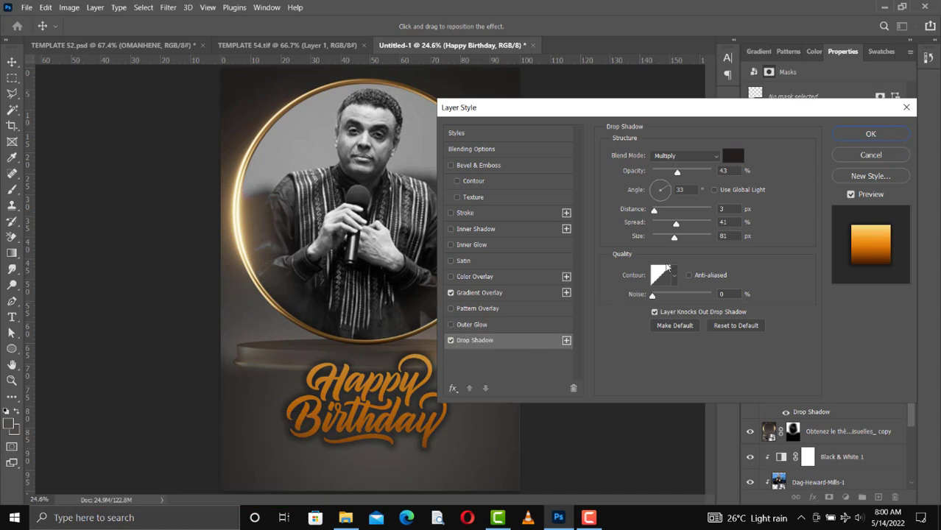
left_click_drag(673, 239, 659, 239)
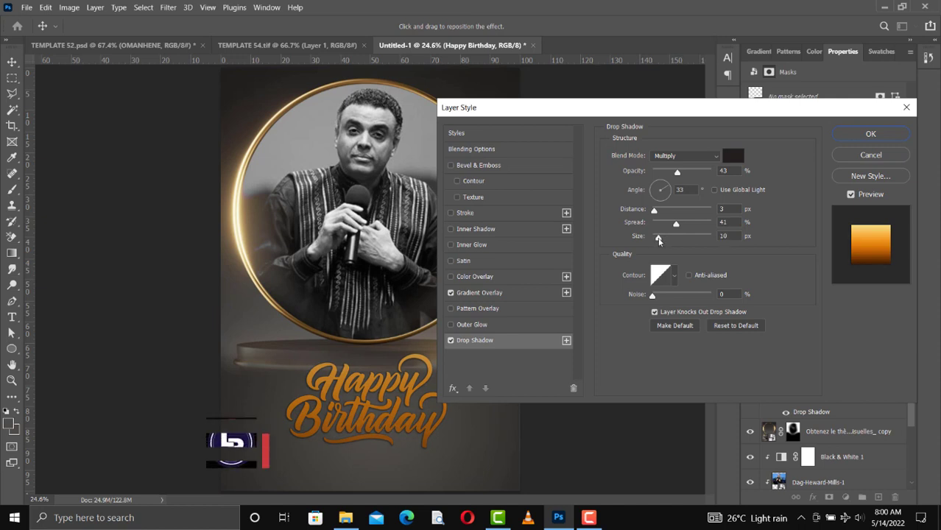
Change the drop shadow color to bright orange (RGB 248, 135, 2) and apply the layer style.
left_click(732, 155)
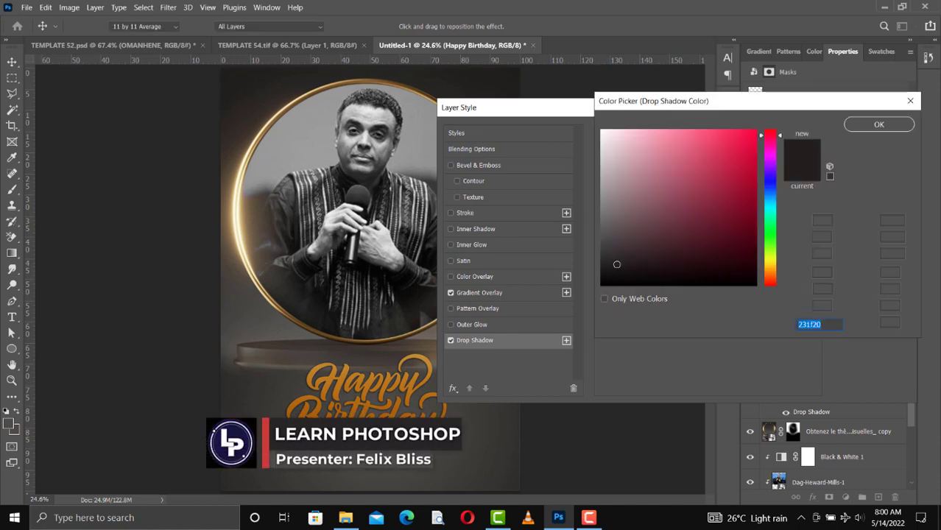
left_click(726, 160)
left_click(802, 171)
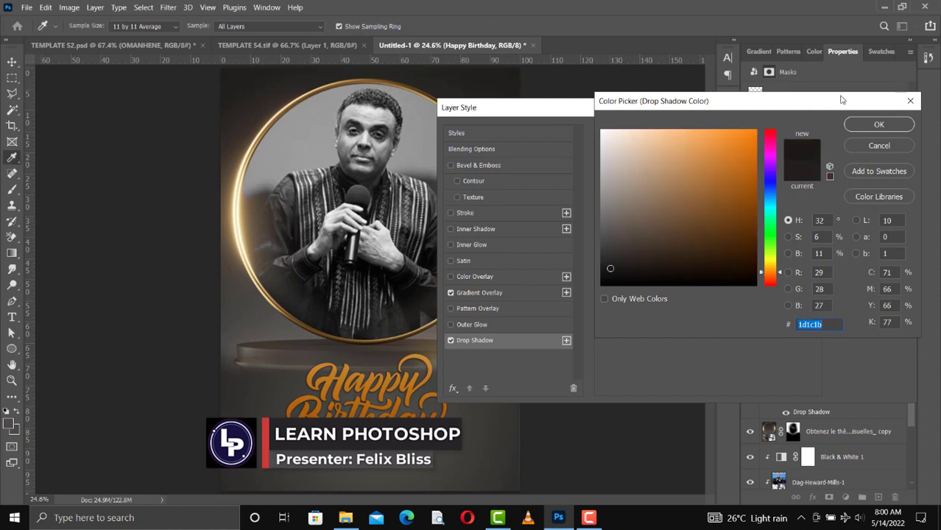
left_click(754, 162)
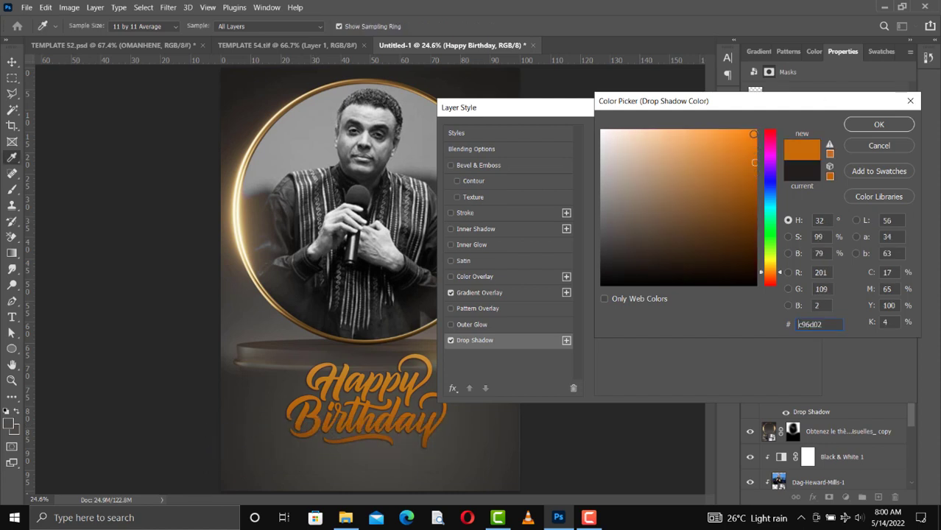
left_click(752, 133)
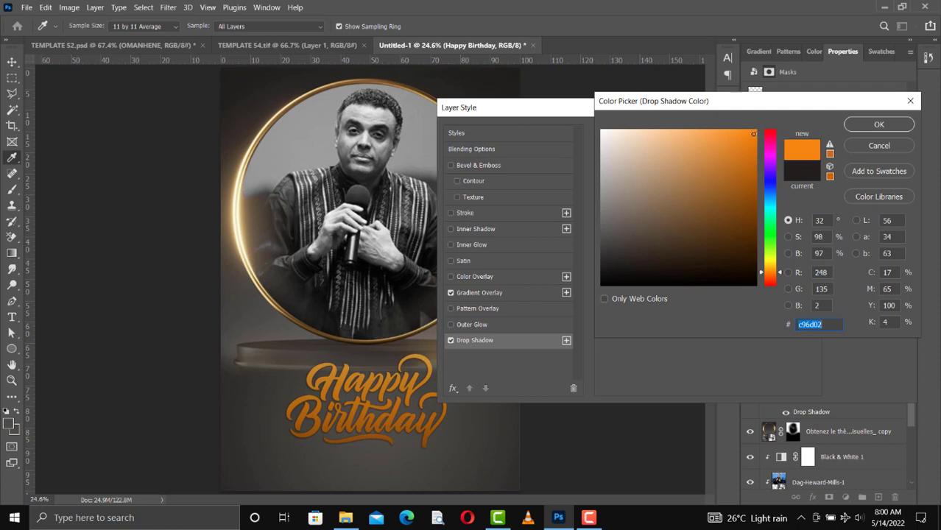
left_click(875, 126)
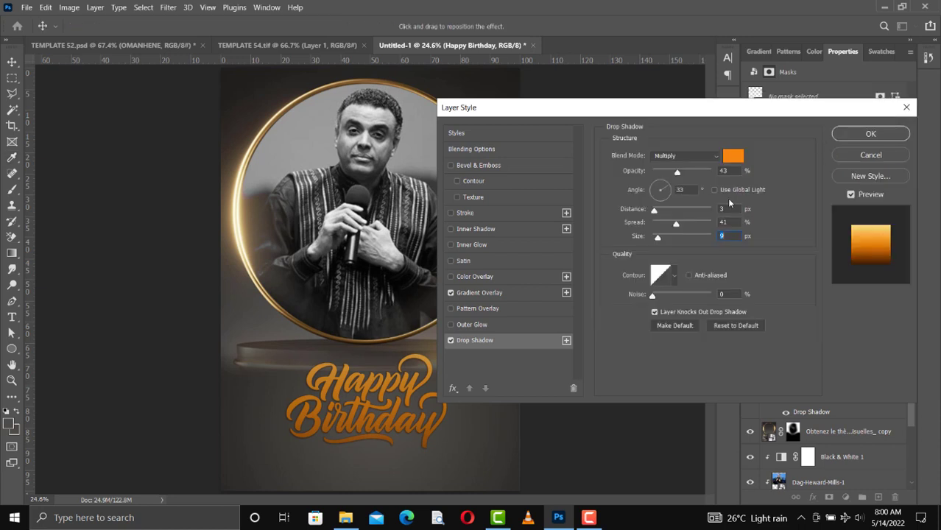
left_click(452, 229)
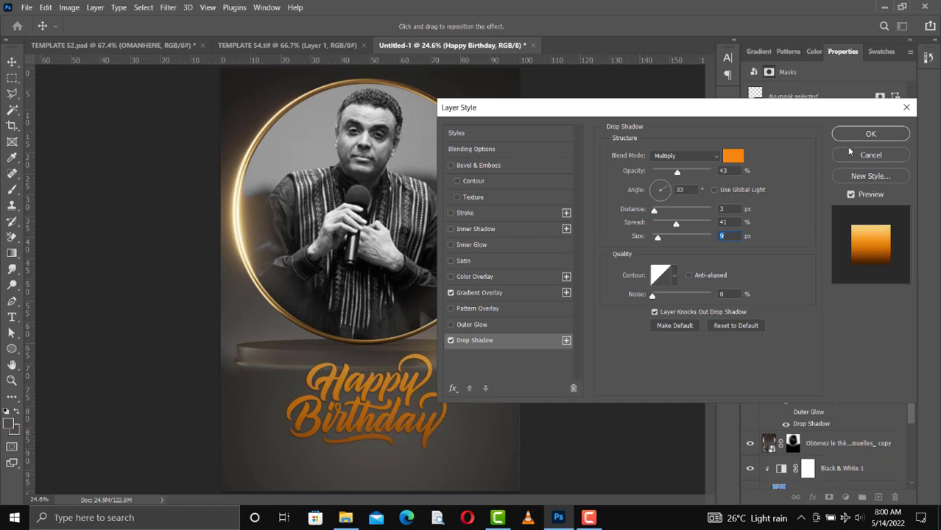
left_click(866, 134)
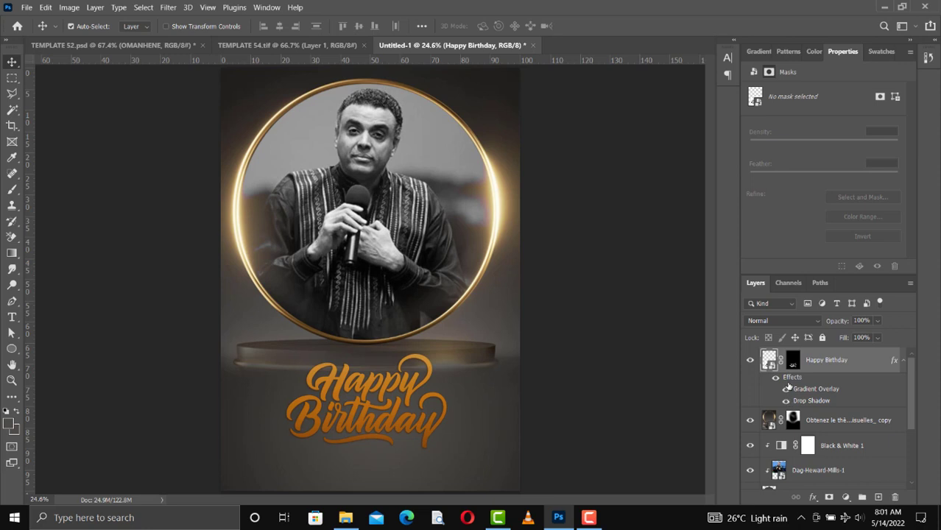
Replace the Happy Birthday layer's gradient overlay and drop shadow with a #fcfcfc color overlay, and nudge the lettering slightly up and left.
double_click(785, 388)
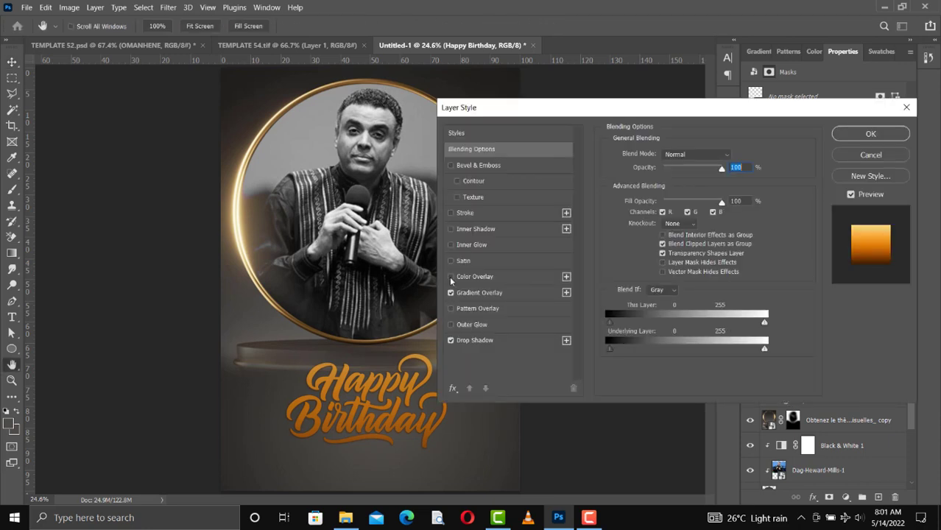
left_click(452, 277)
left_click(450, 292)
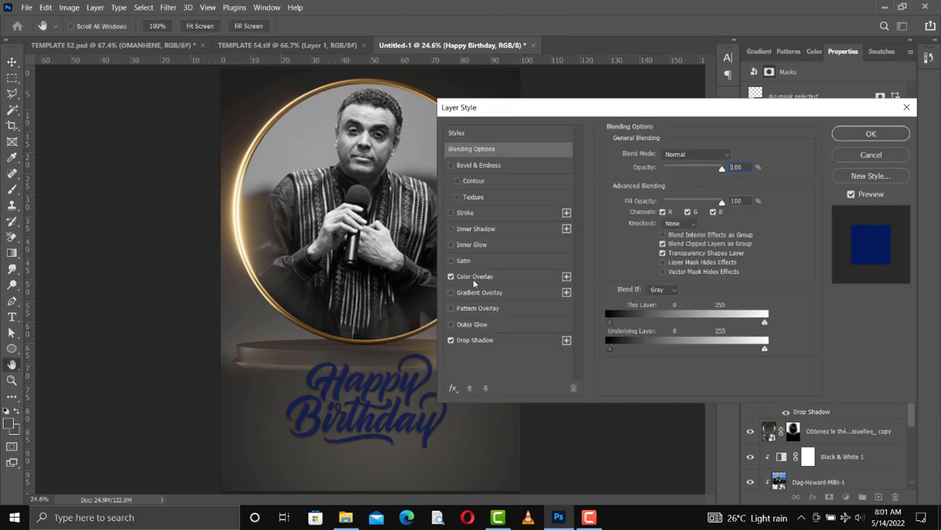
left_click(472, 278)
left_click(733, 157)
type("fcfcfc")
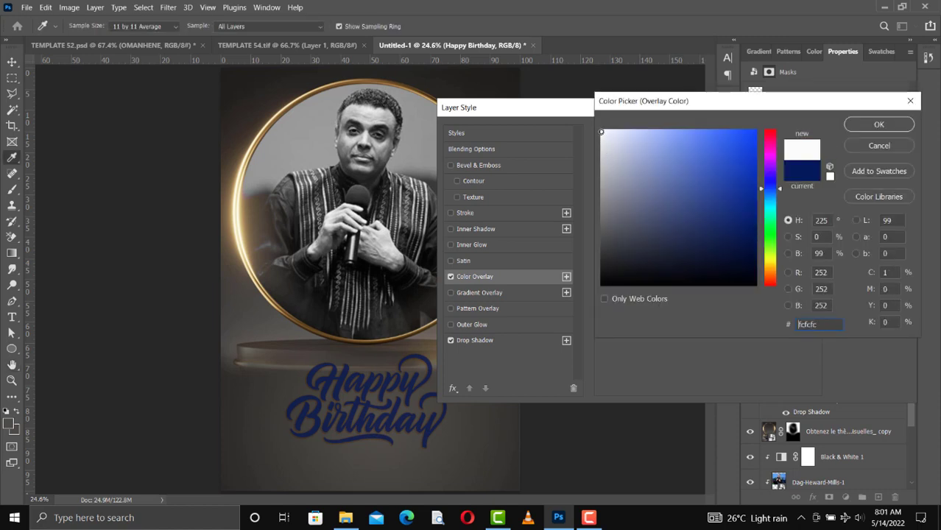
left_click(876, 125)
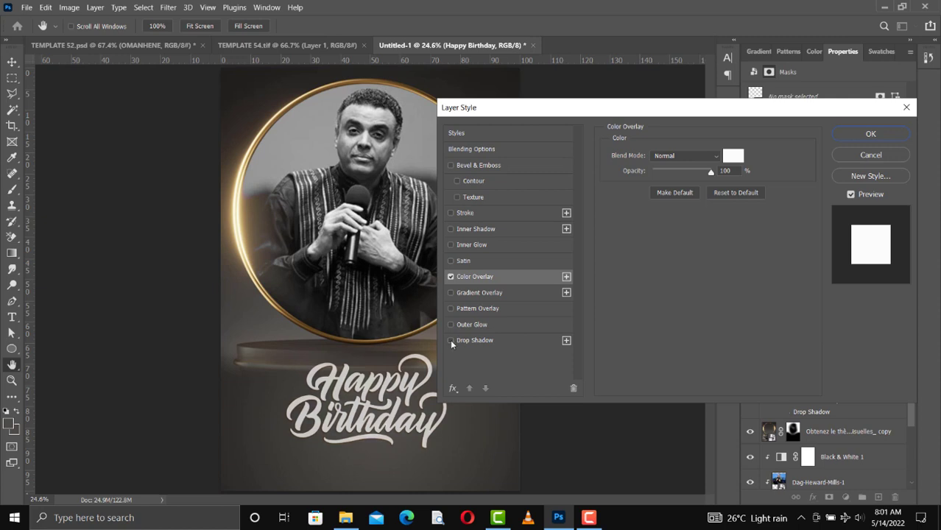
left_click(870, 134)
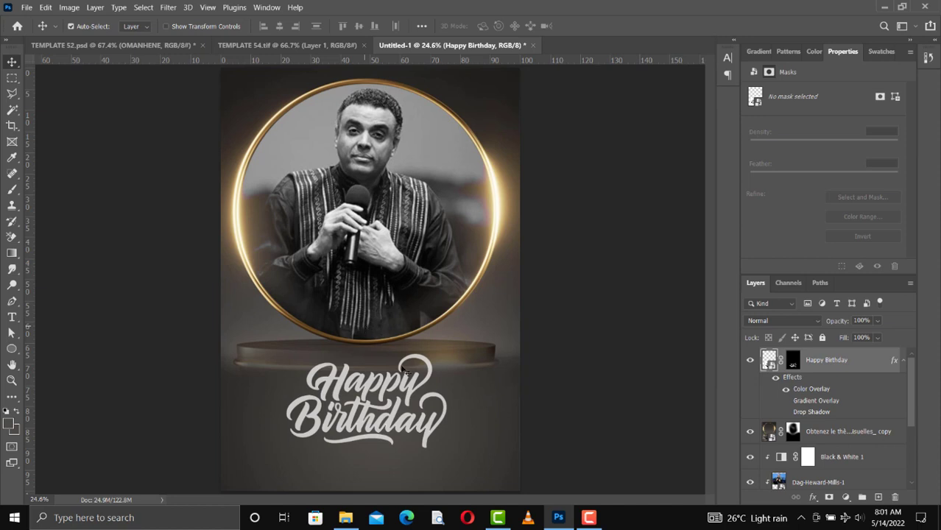
mouse_move(410, 401)
left_mouse_down()
mouse_move(412, 384)
mouse_move(405, 391)
left_mouse_up()
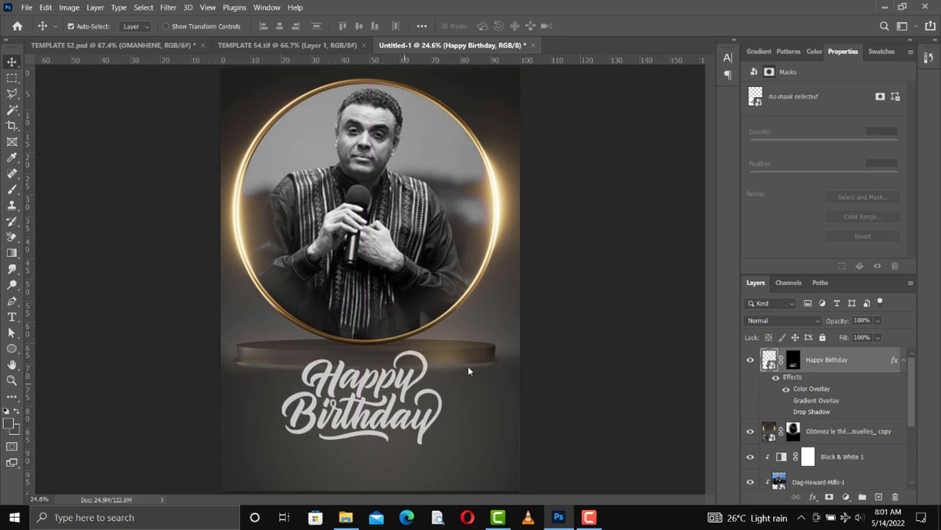
Paint black on the Rectangle 1 layer mask along the platform's front edge to reveal its glow, then reselect the Happy Birthday layer.
scroll(810, 442, "down", 2)
left_click(792, 476)
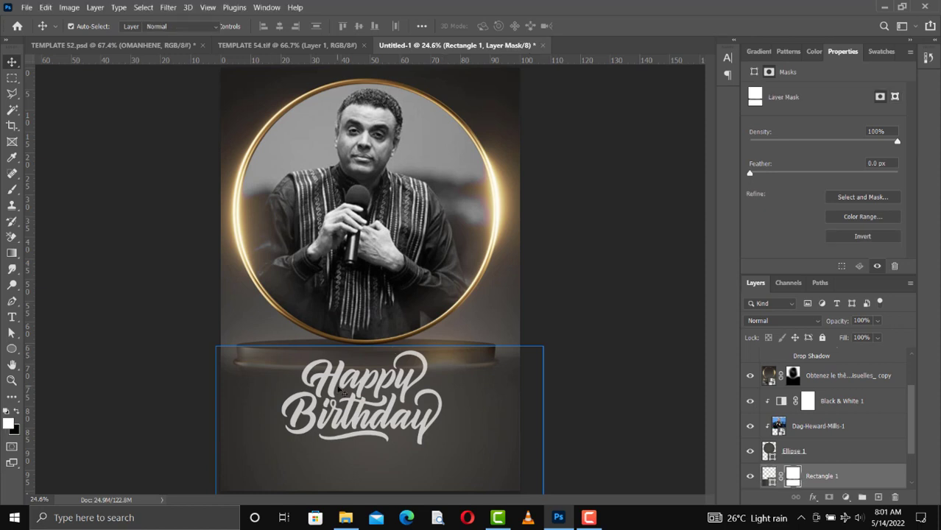
key("b")
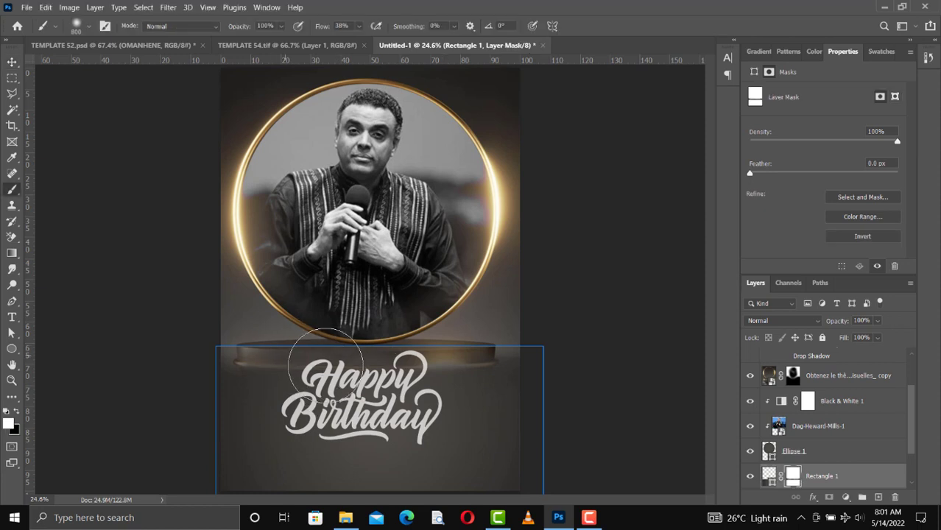
key("x")
mouse_move(326, 366)
left_mouse_down()
mouse_move(295, 364)
mouse_move(449, 355)
mouse_move(294, 349)
mouse_move(241, 330)
mouse_move(346, 337)
mouse_move(445, 359)
mouse_move(478, 336)
mouse_move(504, 332)
mouse_move(357, 329)
mouse_move(306, 355)
left_mouse_up()
key("v")
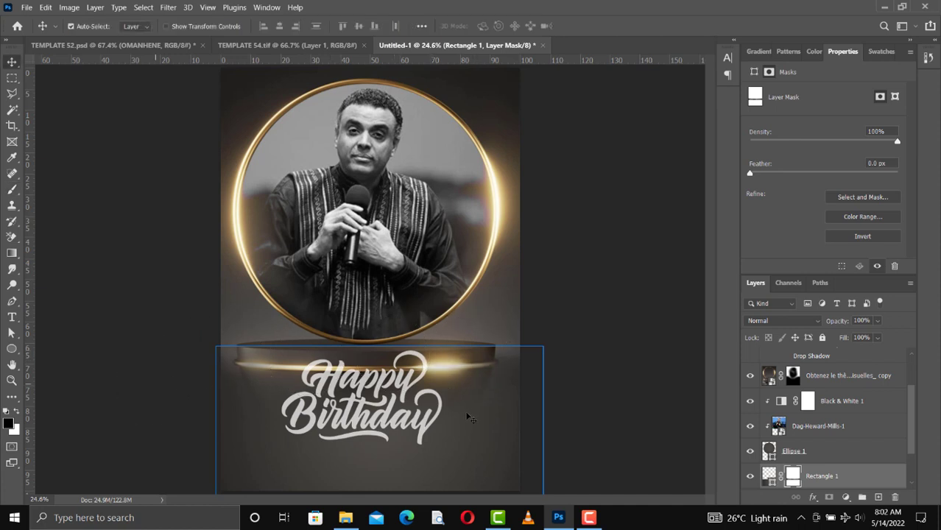
left_click(393, 427)
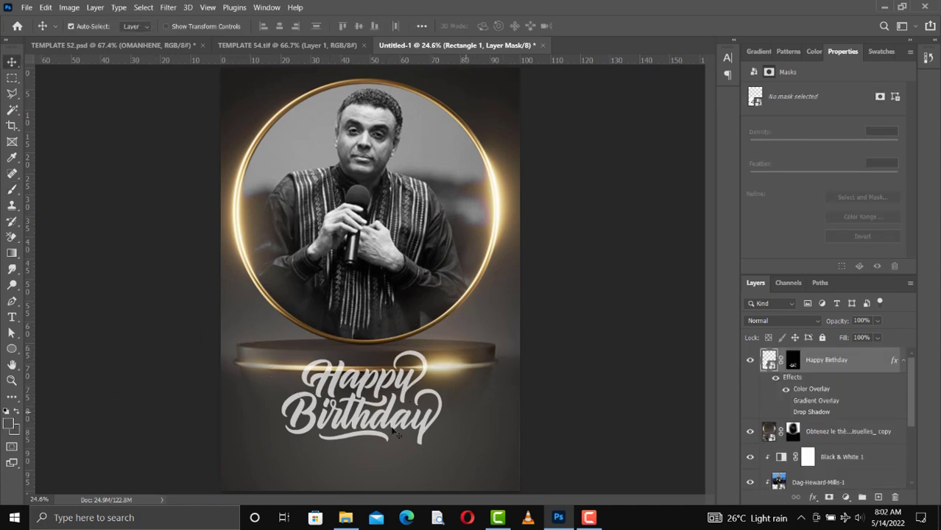
Nudge the Happy Birthday lettering slightly down and to the right below the platform's glowing edge.
left_click_drag(393, 427, 383, 429)
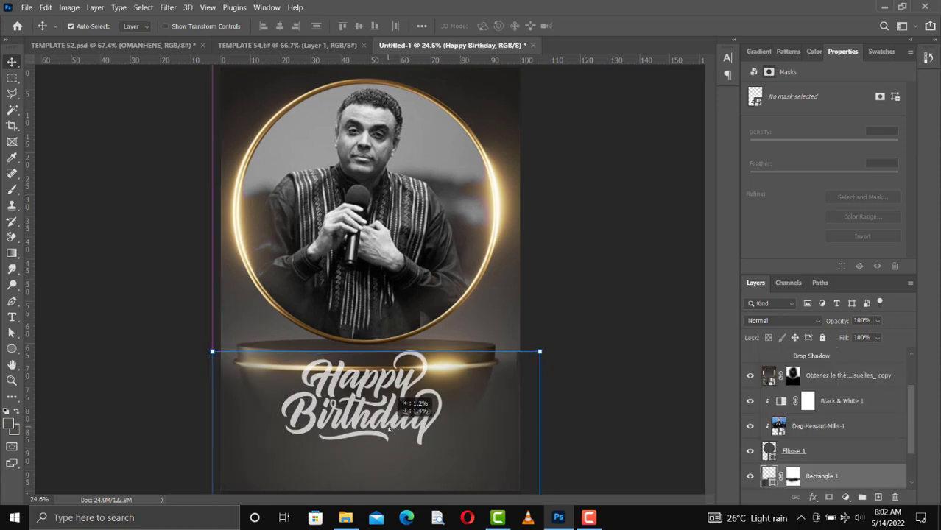
left_click(425, 435)
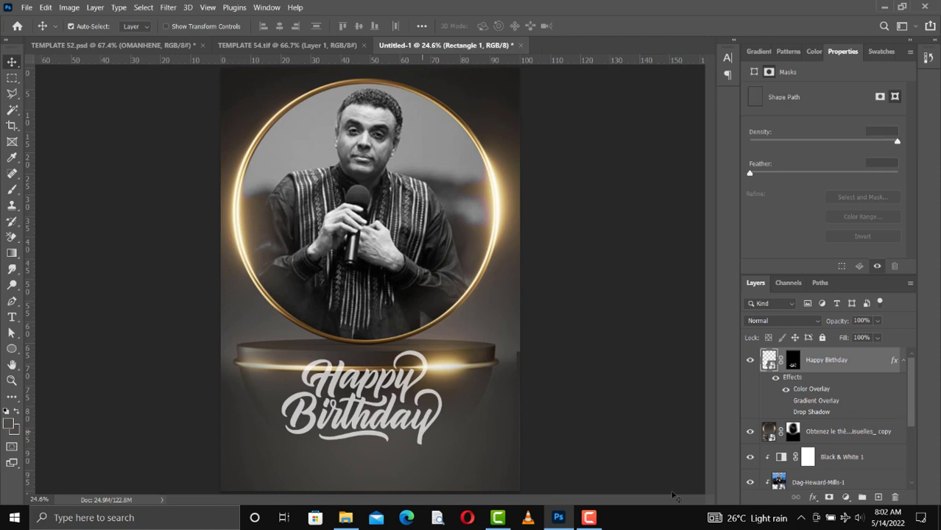
key("shift+Down")
key("shift+Down")
key("shift+Right")
key("shift+Right")
key("shift+Right")
key("shift+Right")
key("shift+Right")
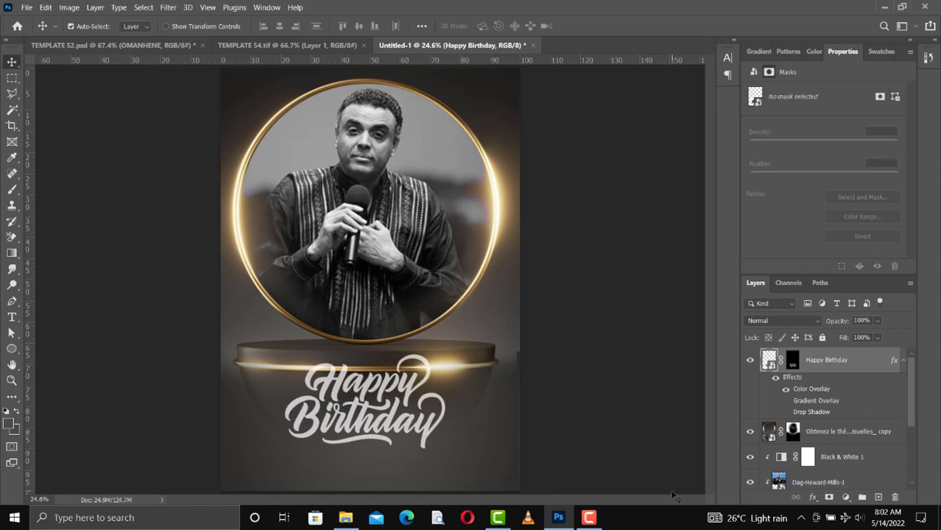
left_click(493, 437)
key("shift+Right")
key("ctrl+n")
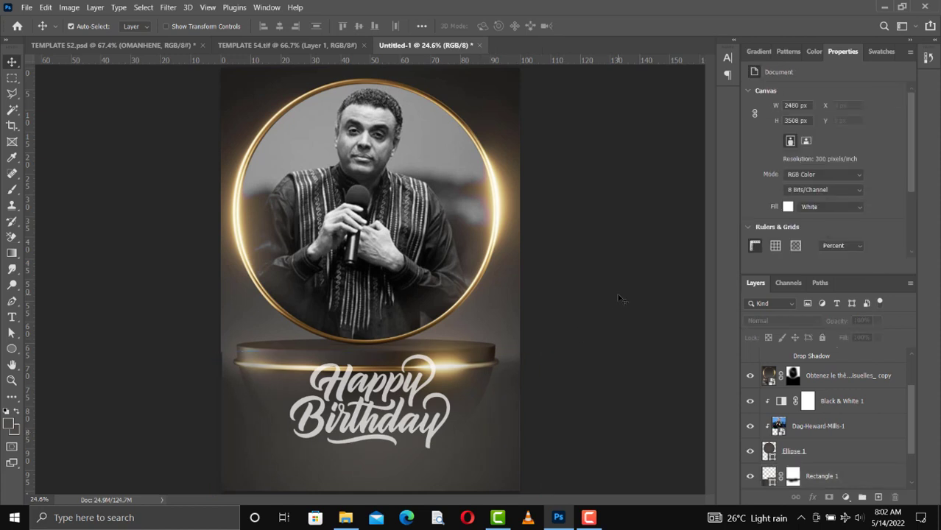
Add a horizontal text line in Arial Black 9.13 pt near the poster's lower edge reading MINISTER followed by the celebrant's full name.
scroll(858, 442, "up", 2)
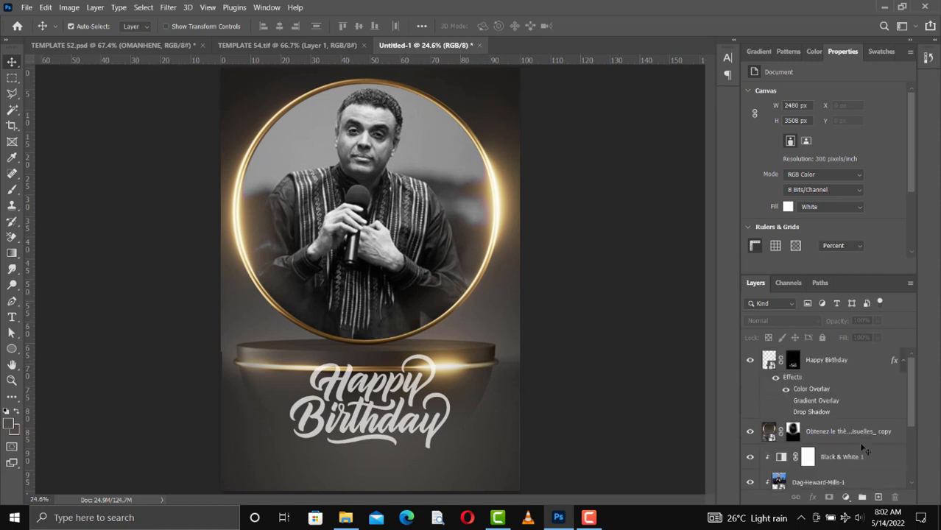
left_click(820, 360)
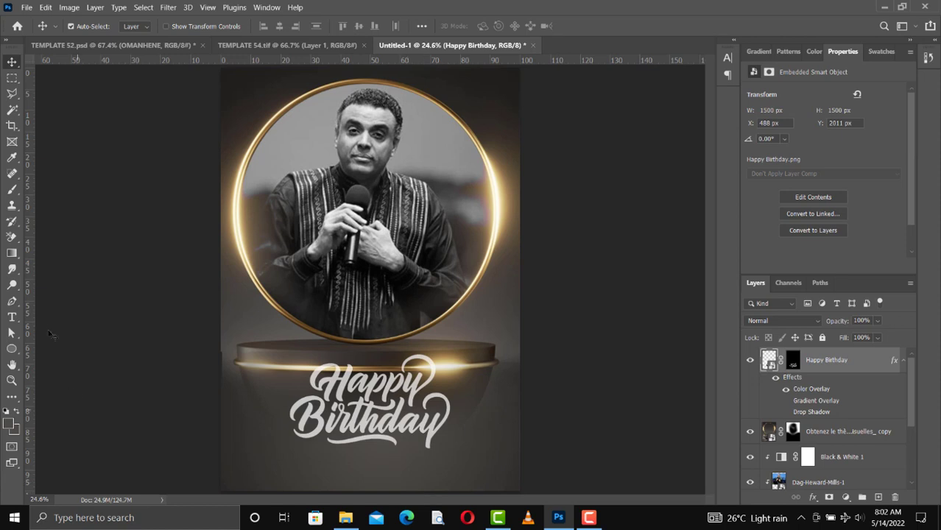
left_click(19, 318)
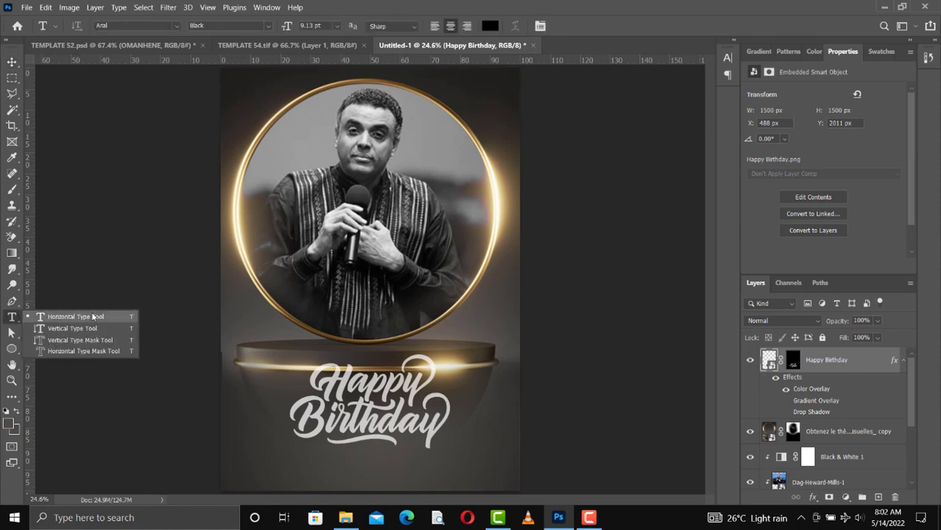
left_click(67, 316)
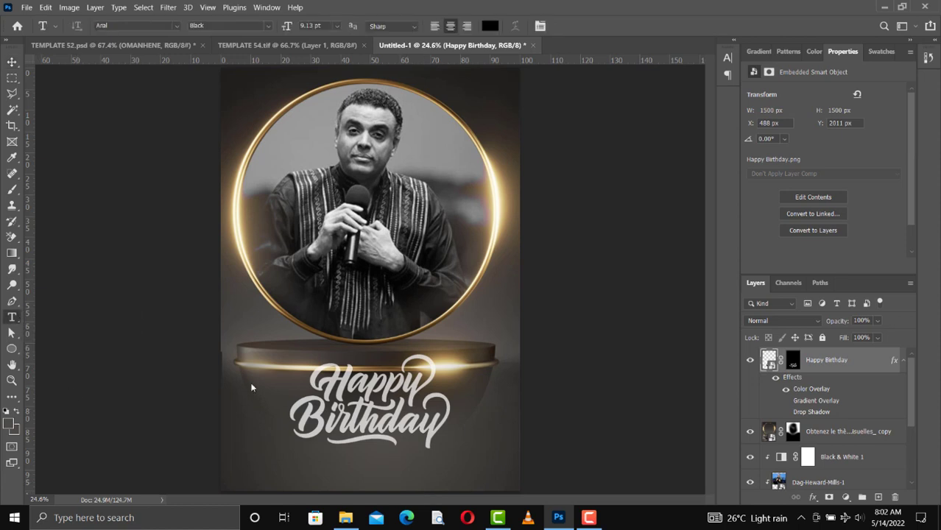
left_click(299, 473)
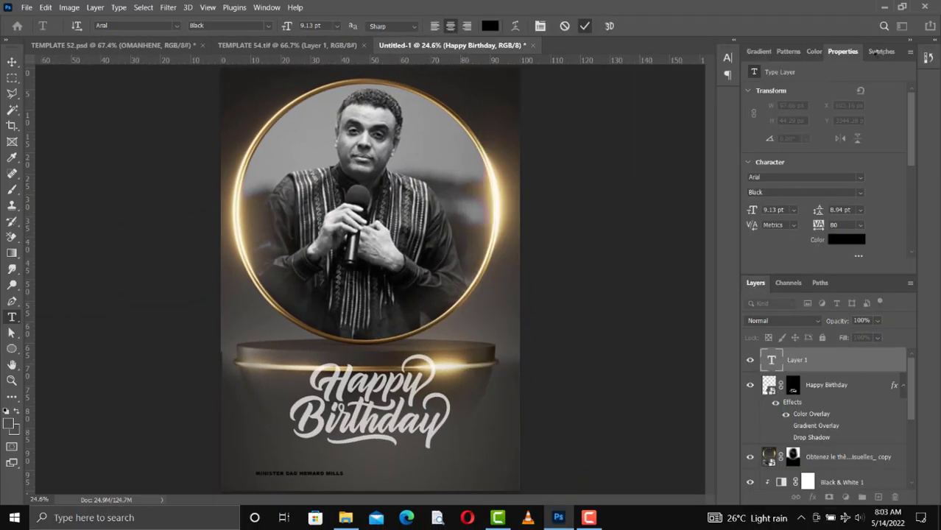
Color the name text white and break it into two lines after MINISTER.
left_click(876, 51)
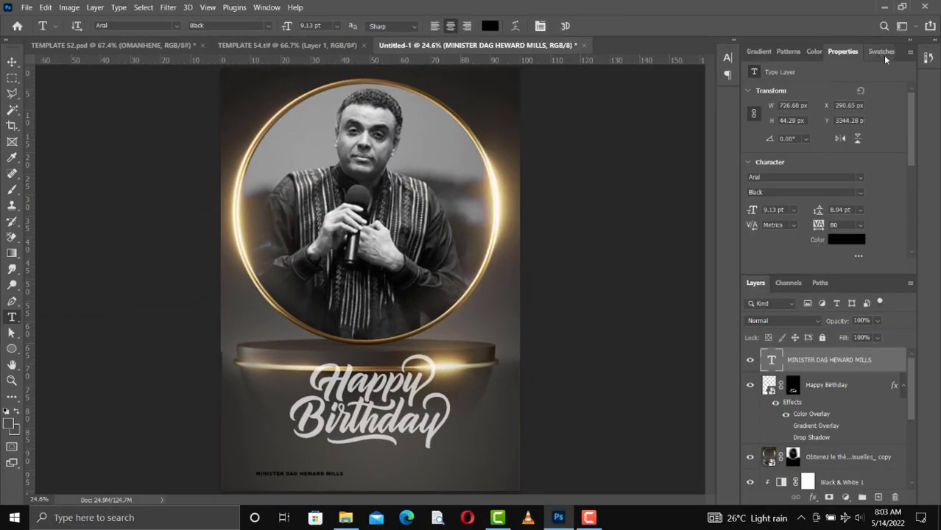
left_click(762, 90)
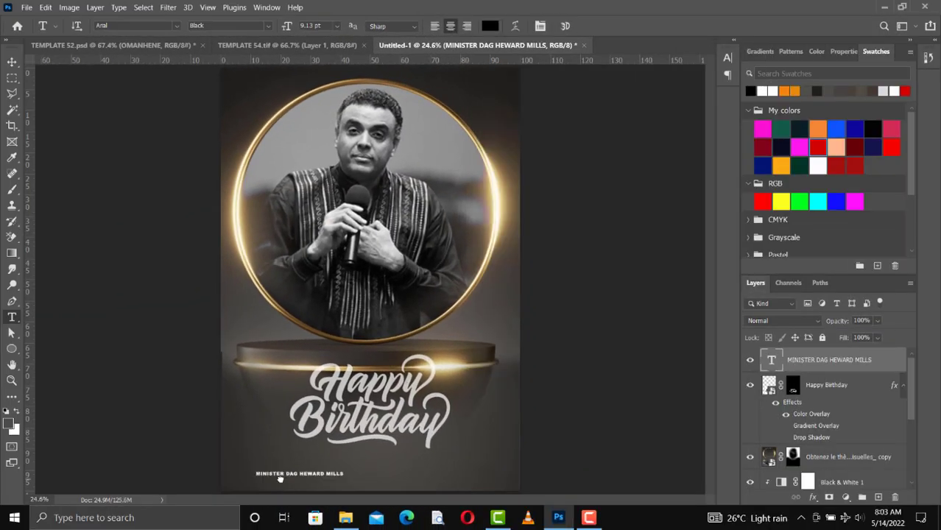
left_click(285, 473)
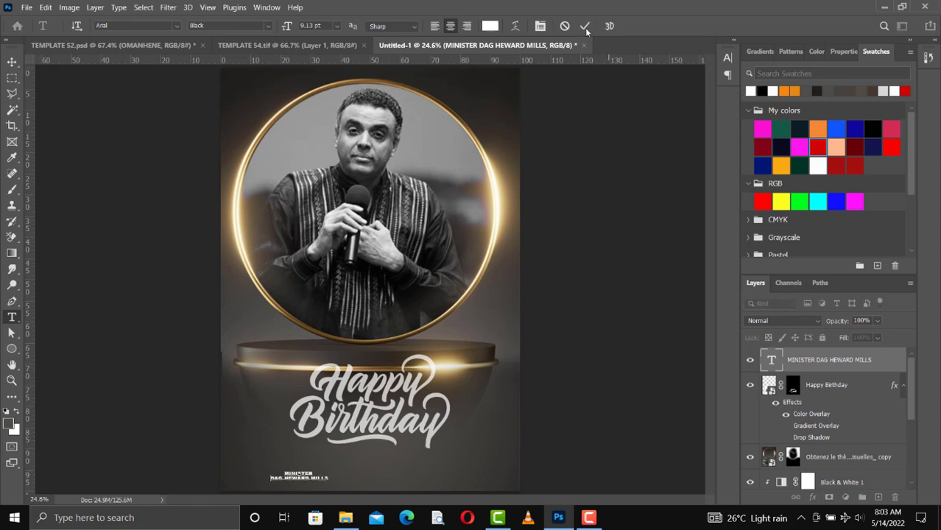
Scale the two-line name text to about 262% and move it centered just beneath the Happy Birthday lettering.
left_click(329, 473, "ctrl")
left_click_drag(352, 471, 420, 476)
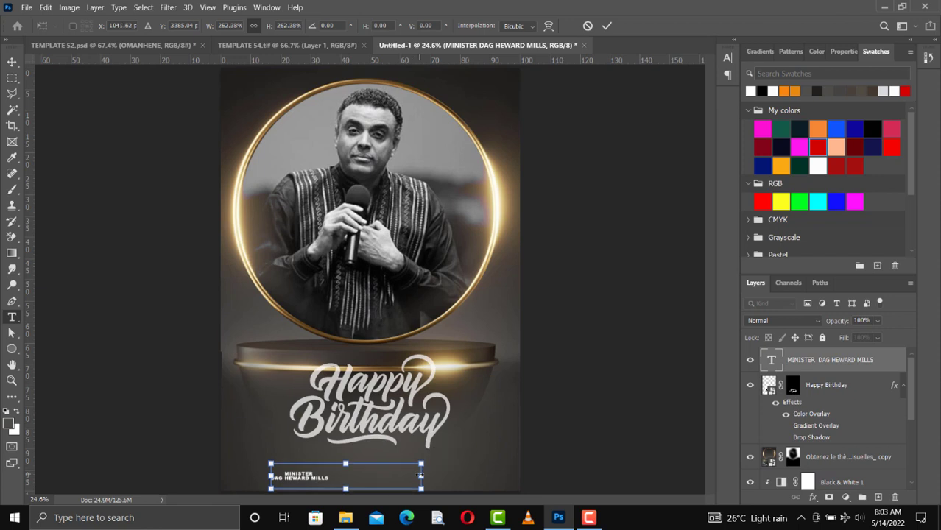
left_click(606, 26)
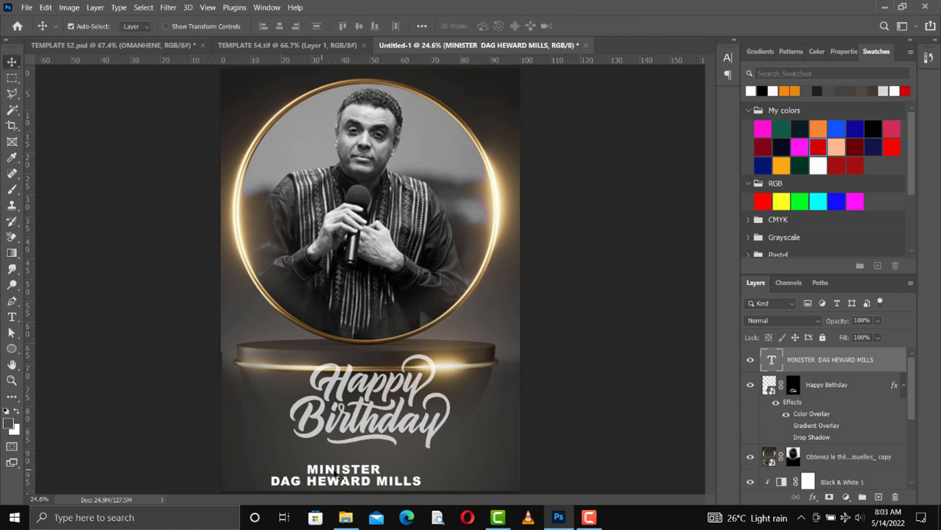
left_click_drag(337, 472, 353, 457)
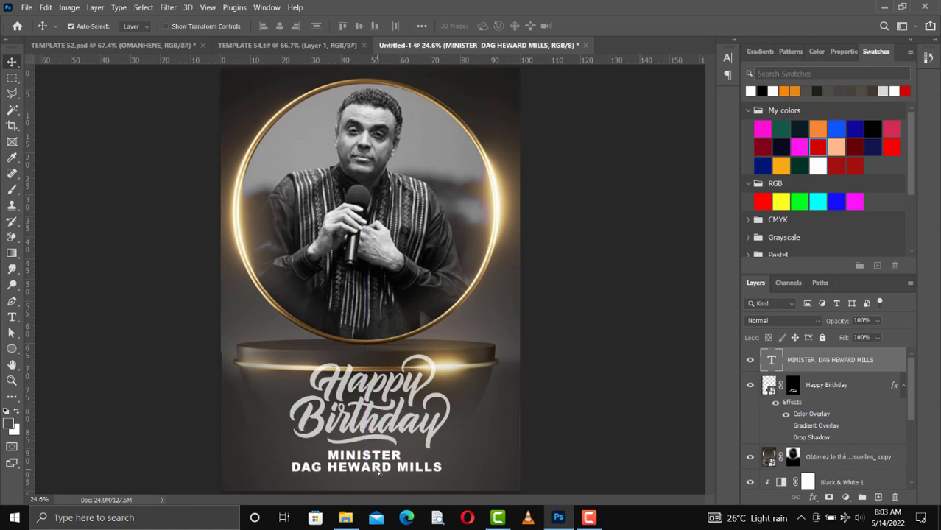